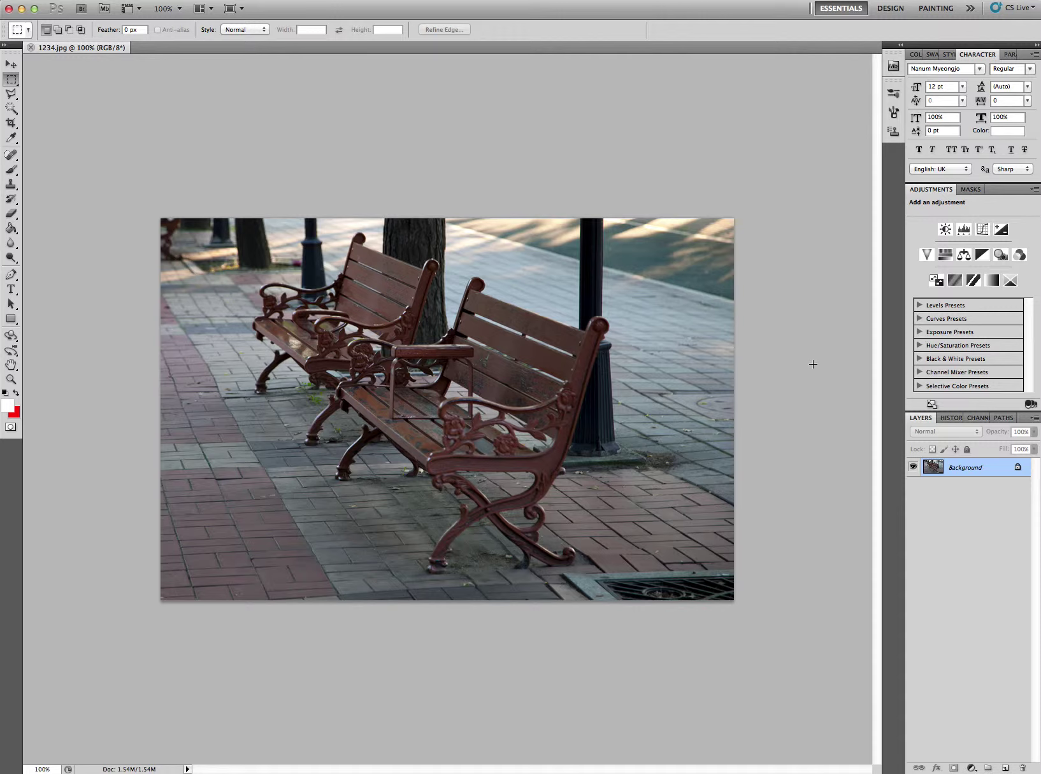
- Duplicate the Background layer of the bench photo
left_click(374, 203)
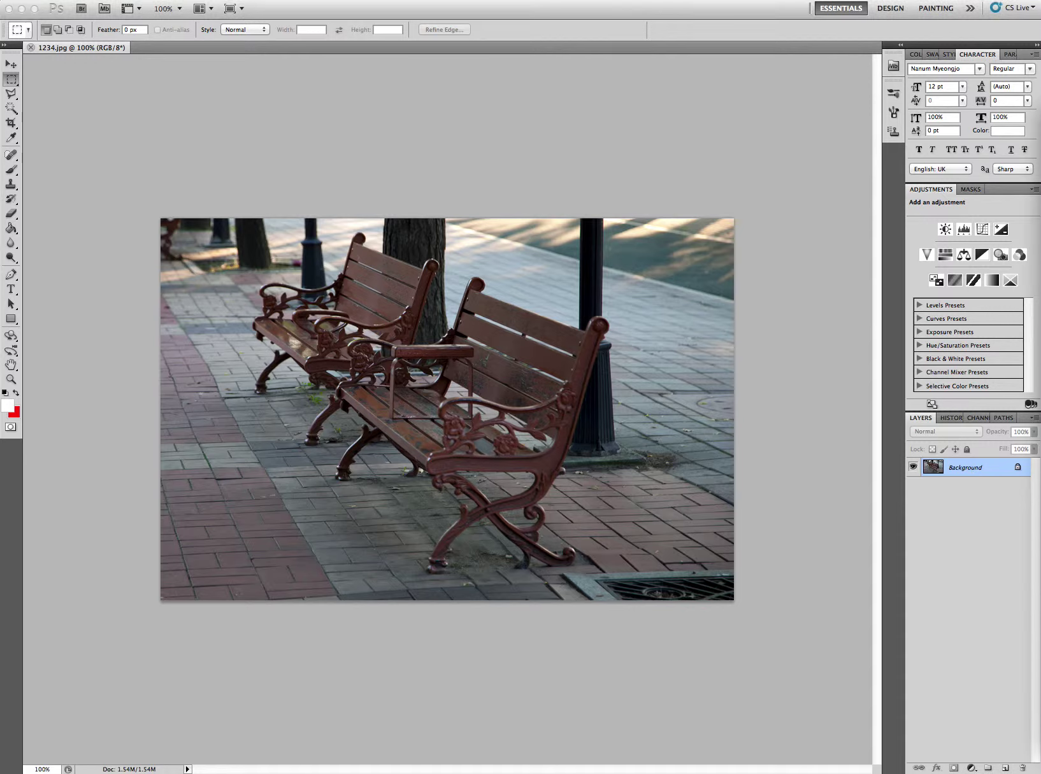
left_click(987, 525)
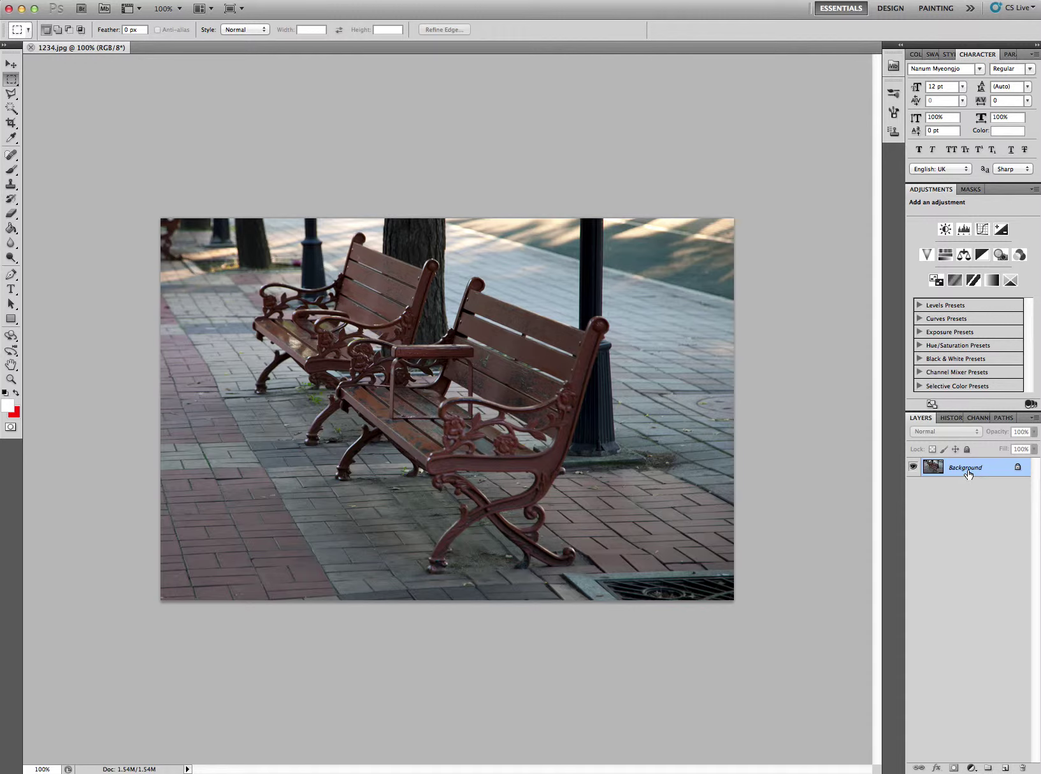
left_click_drag(967, 471, 1005, 769)
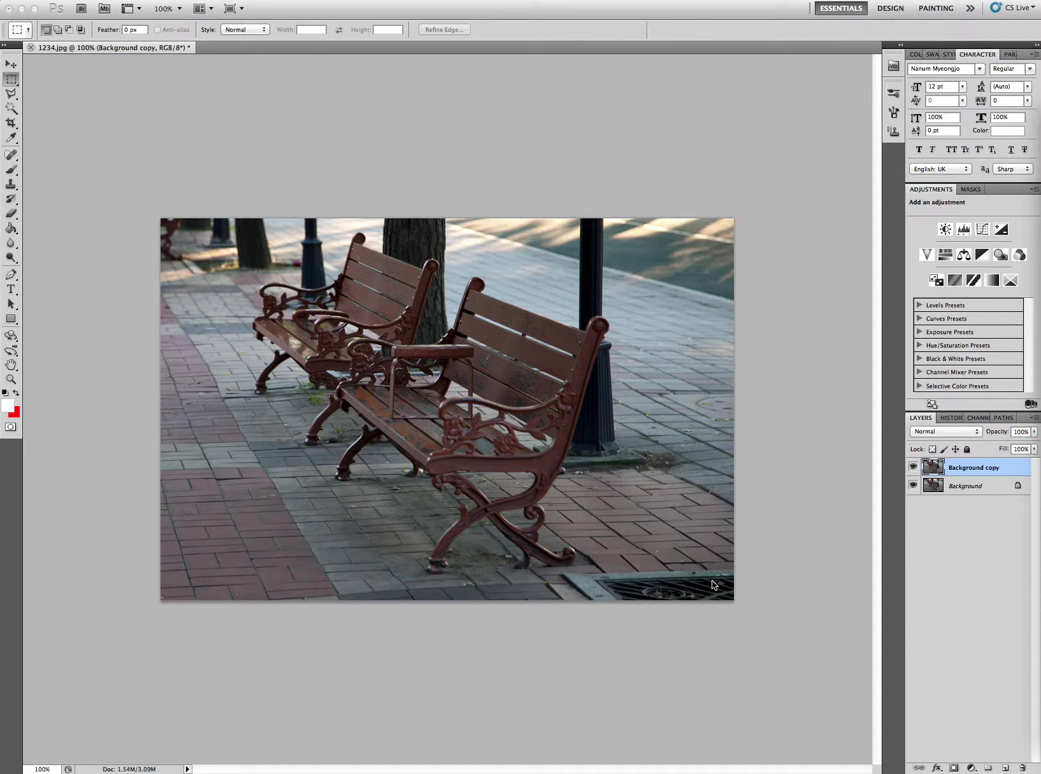
left_click(712, 581)
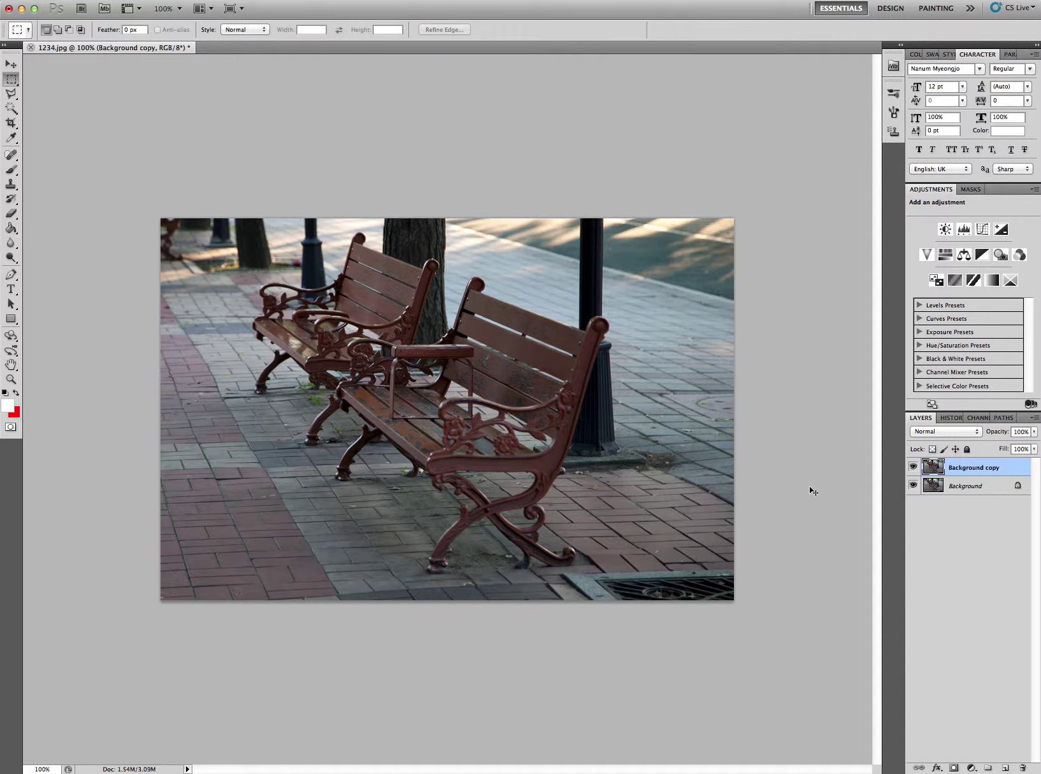
key("super+m")
left_click_drag(763, 179, 731, 185)
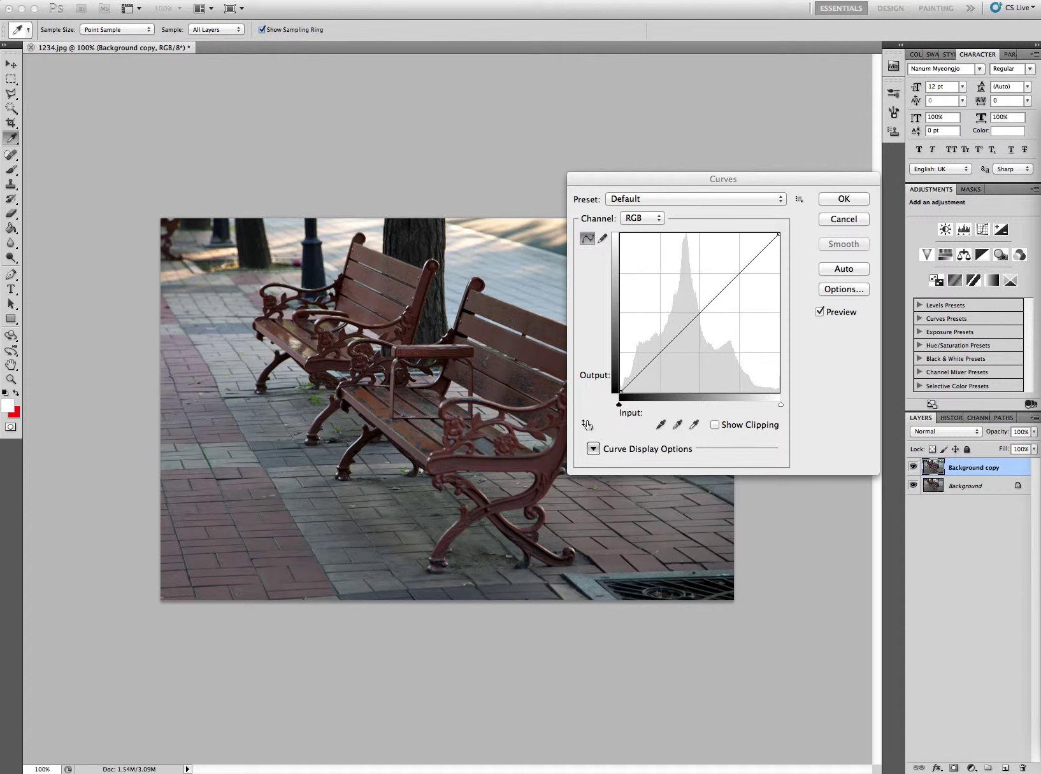
left_click(858, 268)
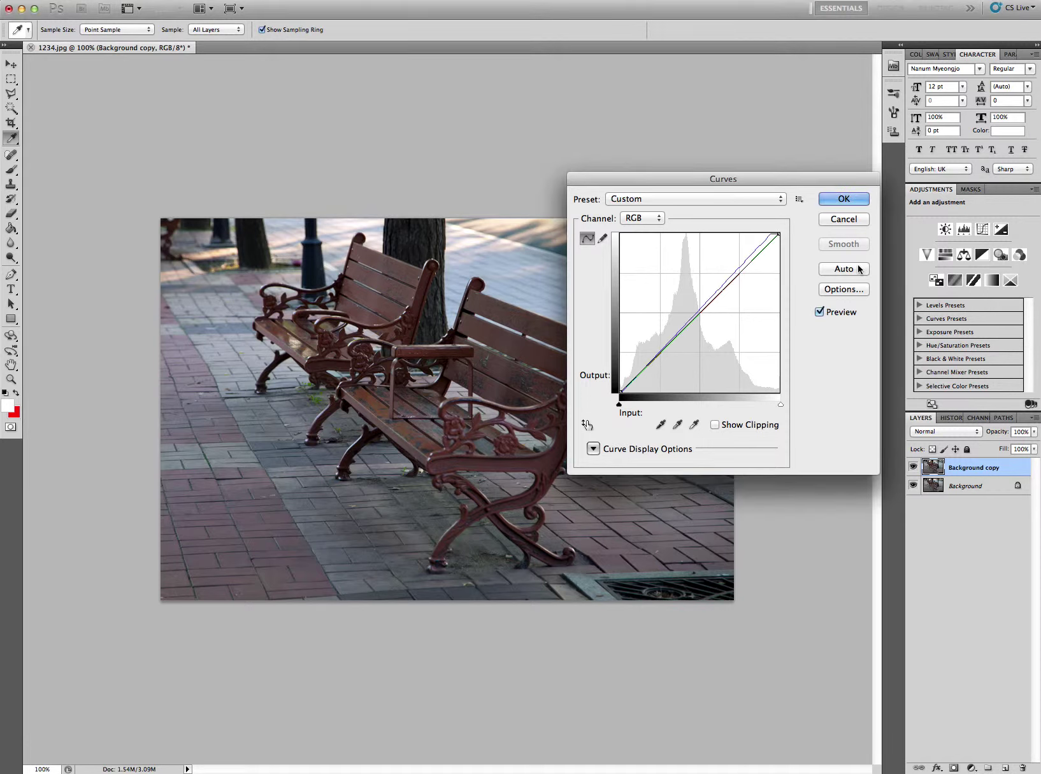
left_click(855, 223)
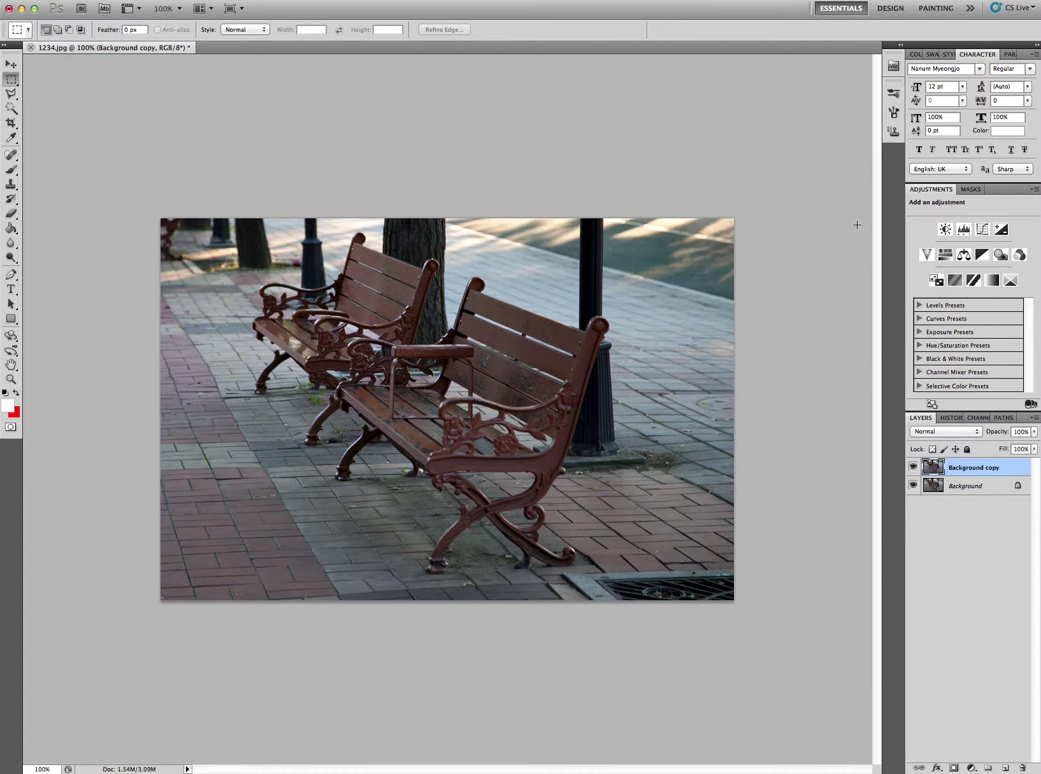
key("super+m")
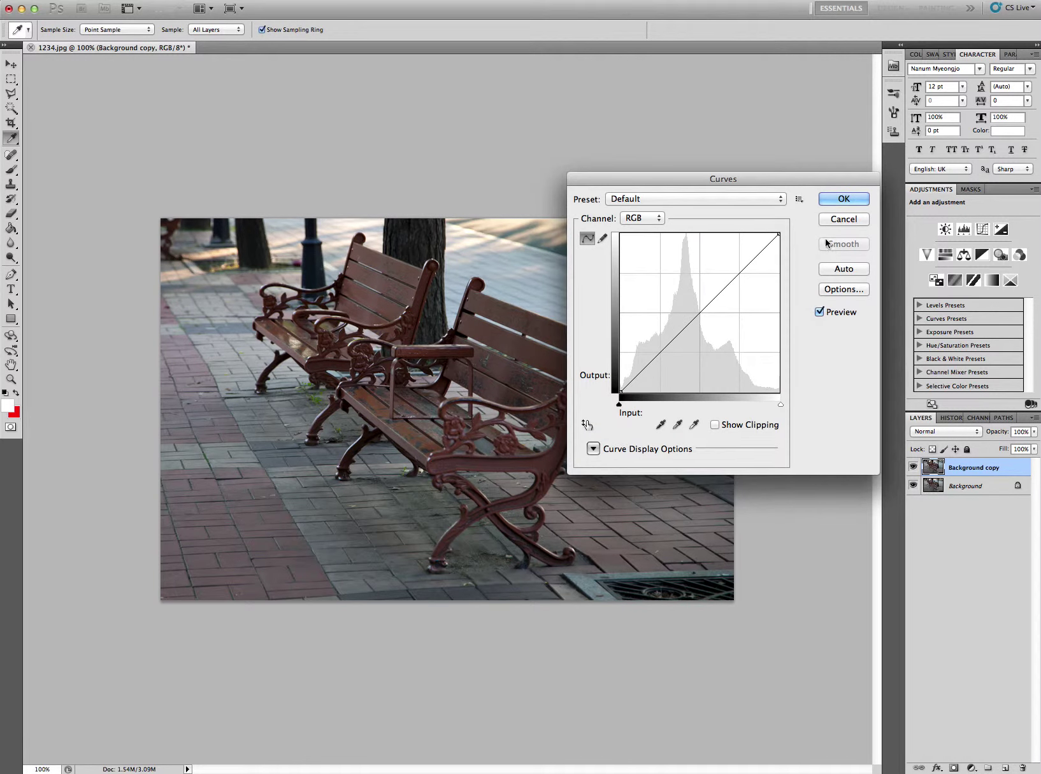
left_click(653, 220)
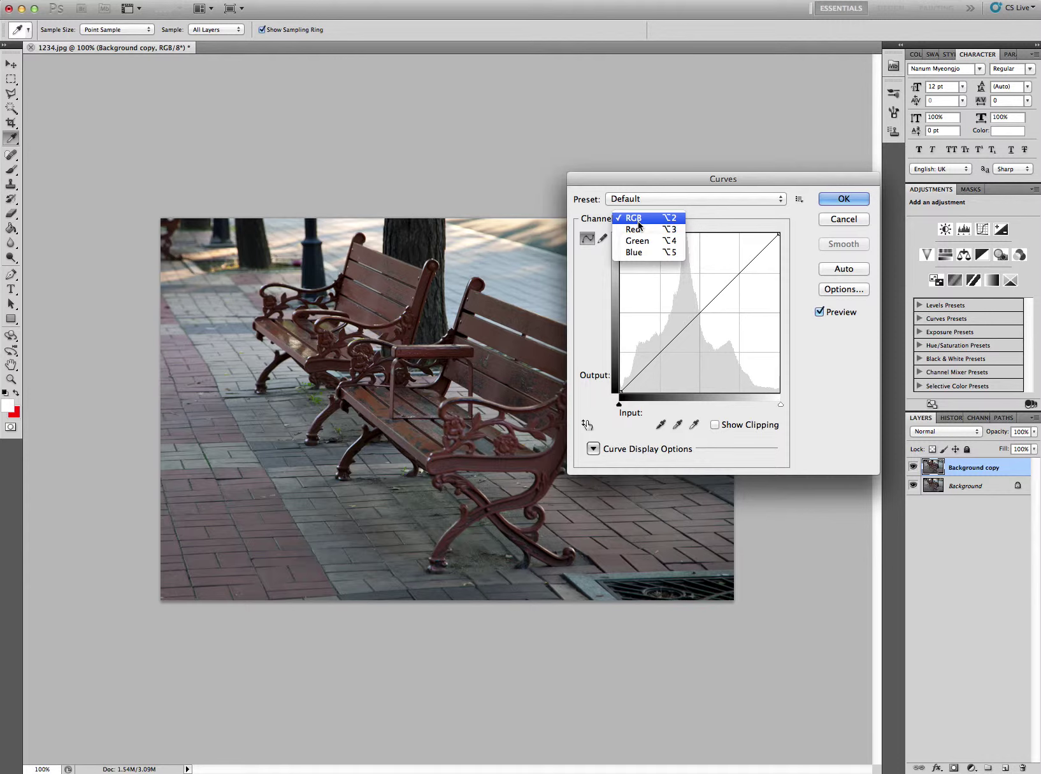
left_click(1038, 247)
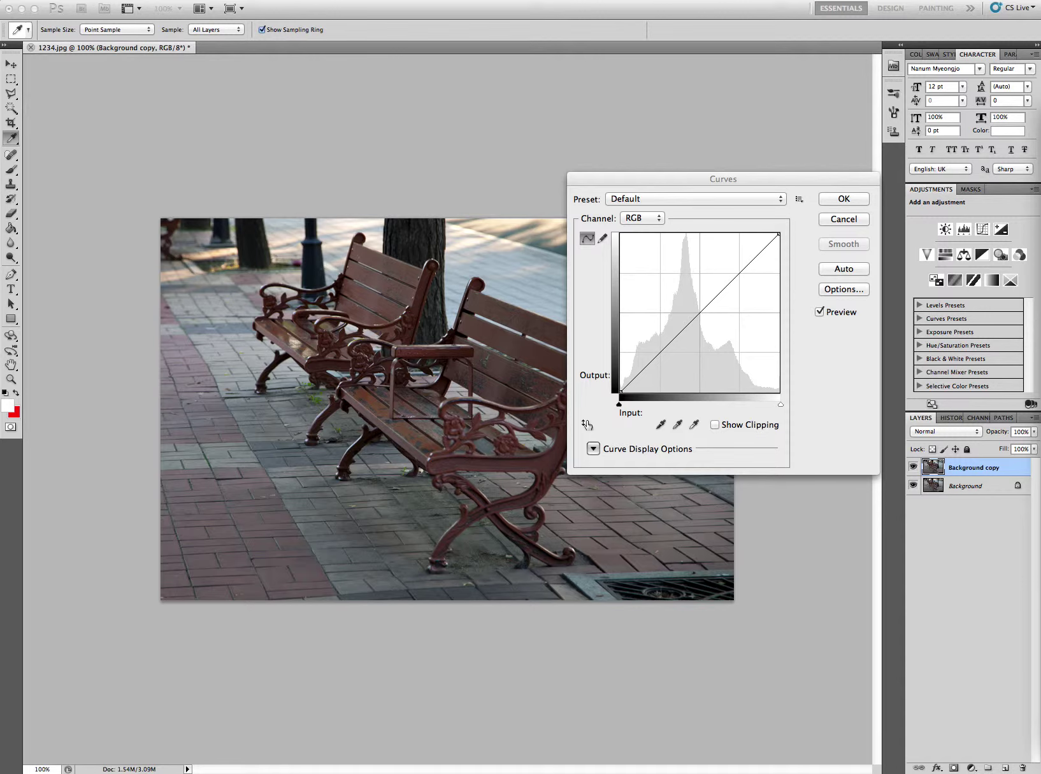
left_click(655, 217)
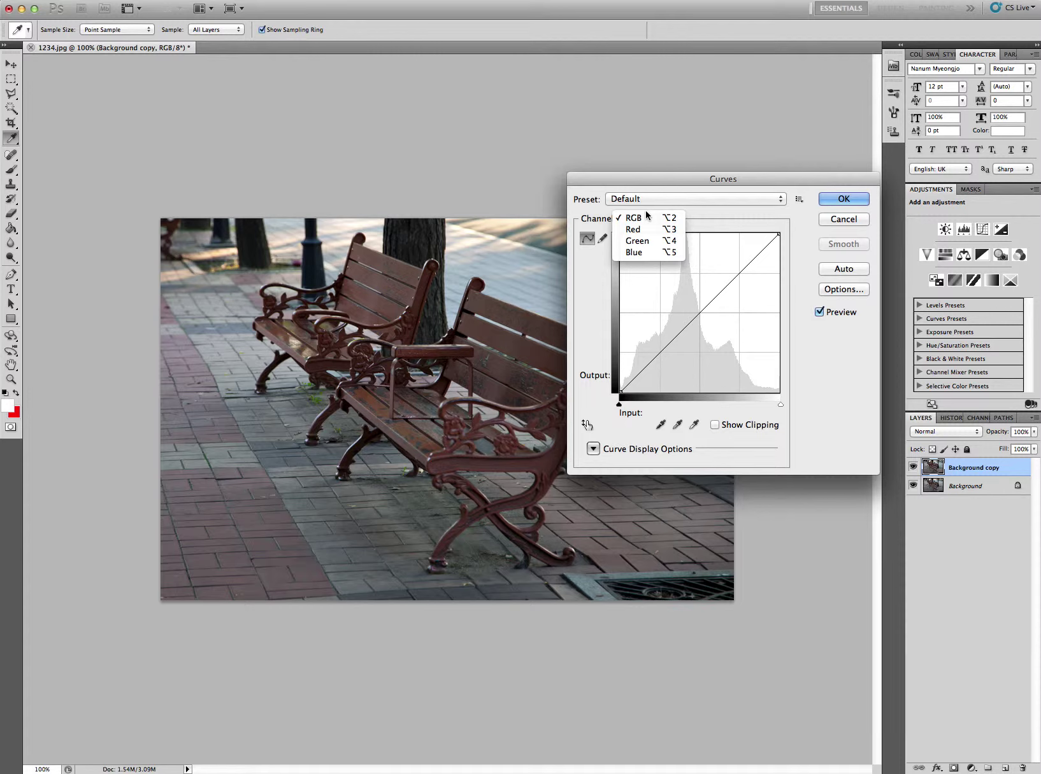
left_click(1039, 414)
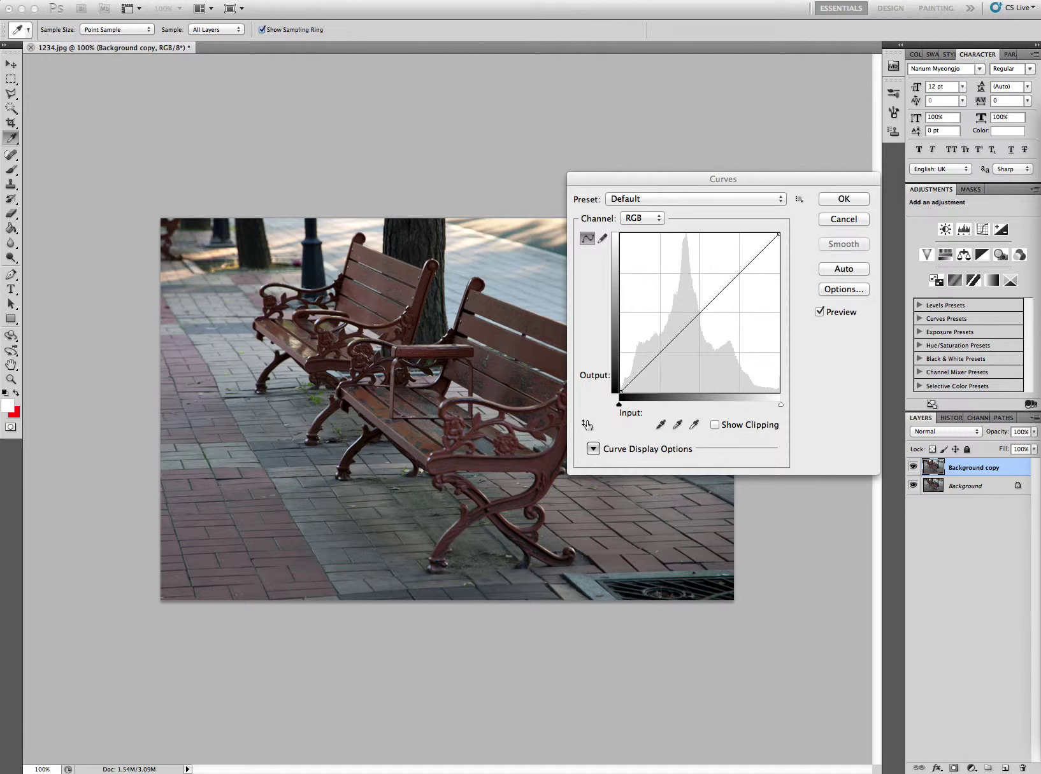
left_click(655, 218)
left_click(640, 229)
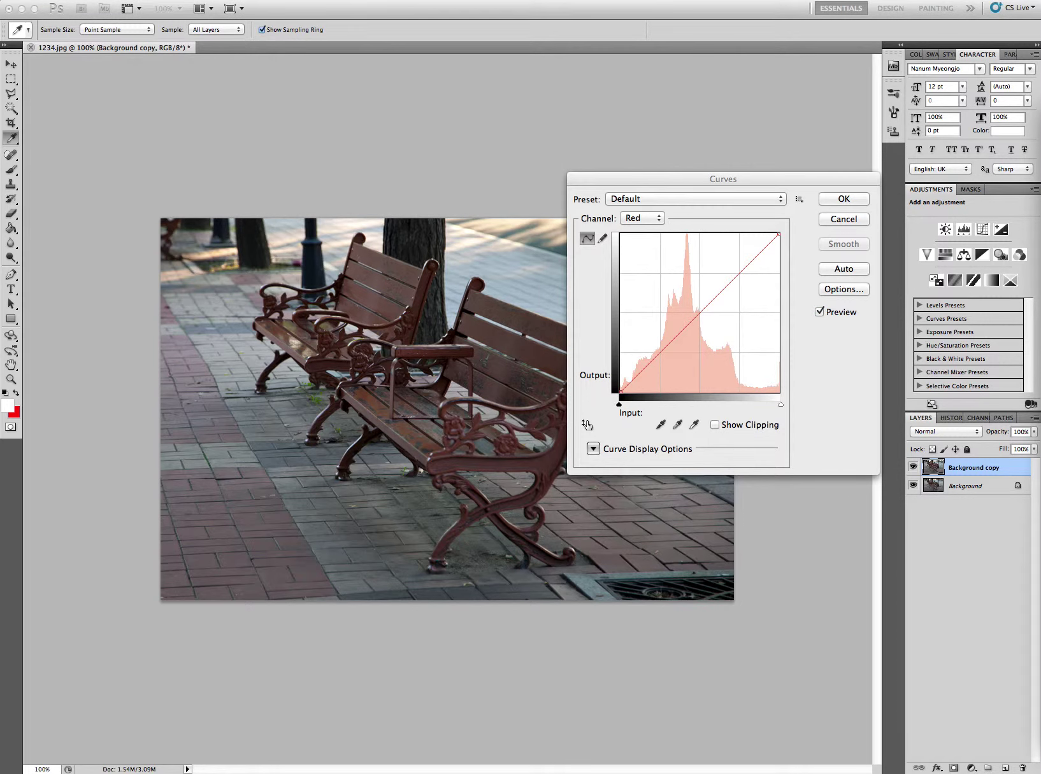
left_click(744, 256)
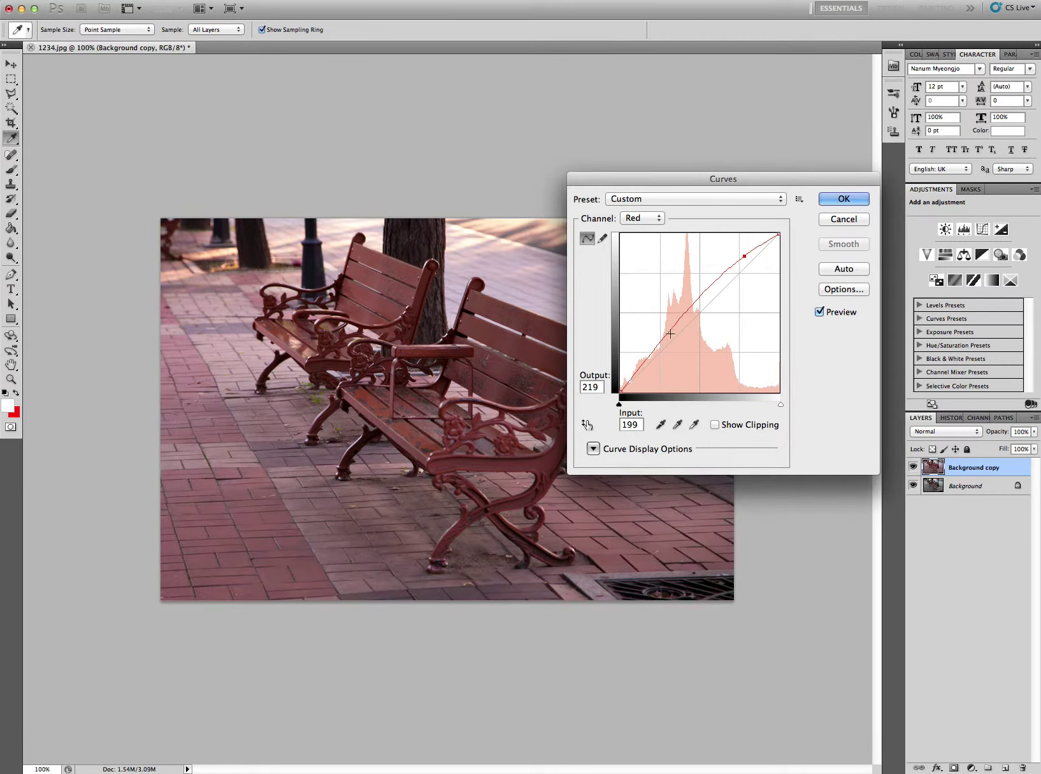
left_click_drag(662, 349, 672, 356)
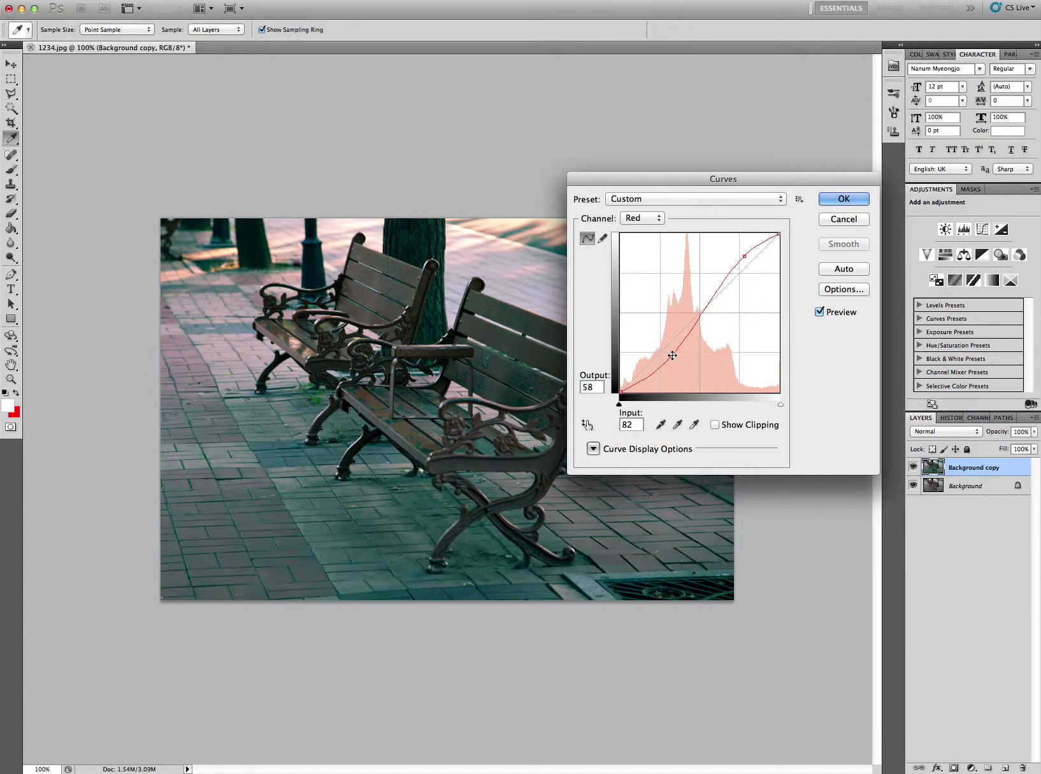
left_click_drag(672, 356, 660, 340)
mouse_move(744, 256)
left_mouse_down()
mouse_move(752, 273)
mouse_move(744, 260)
left_mouse_up()
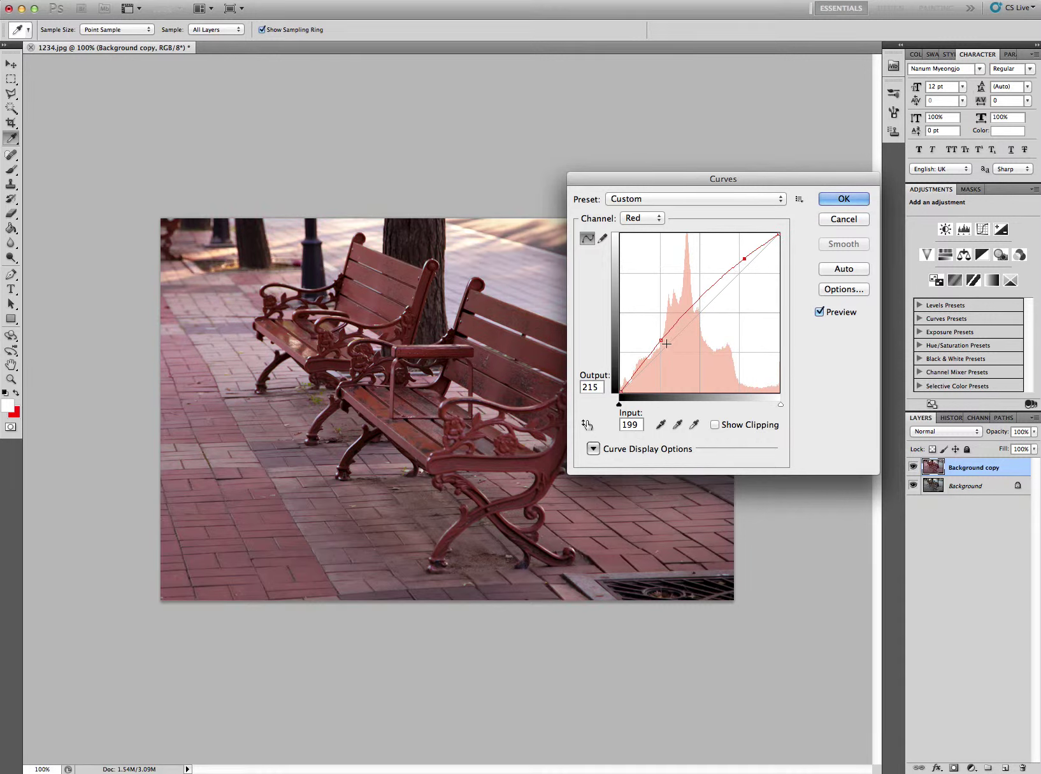
left_click_drag(674, 329, 674, 351)
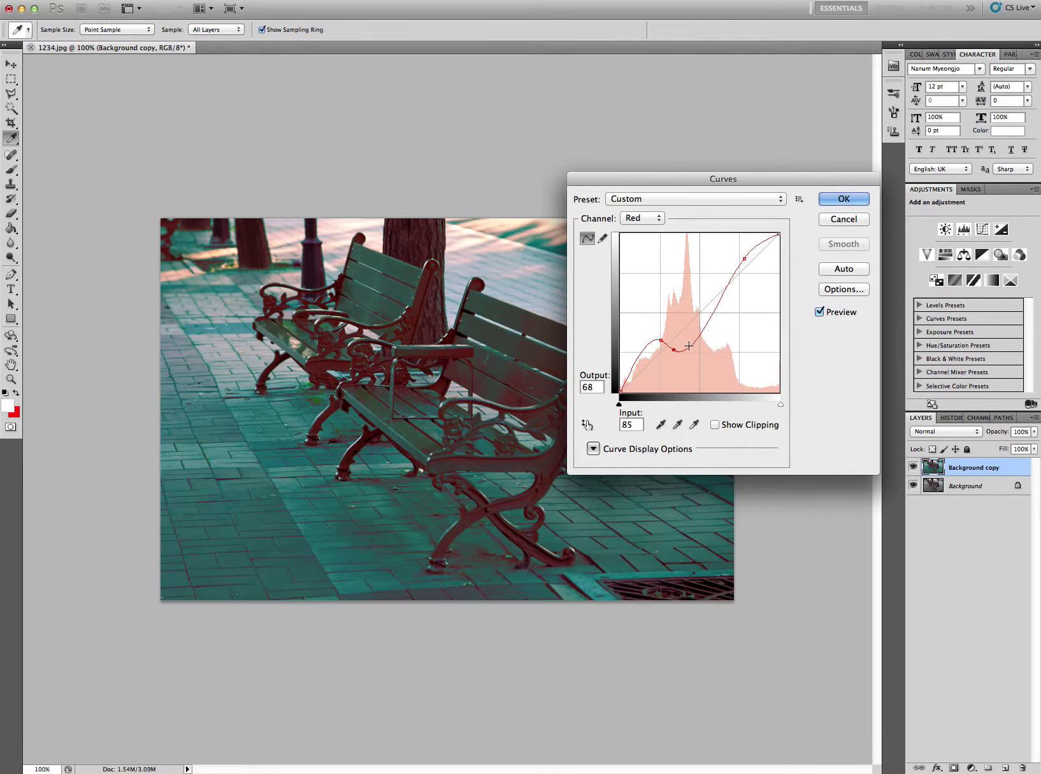
left_click(686, 286)
left_click_drag(686, 286, 683, 281)
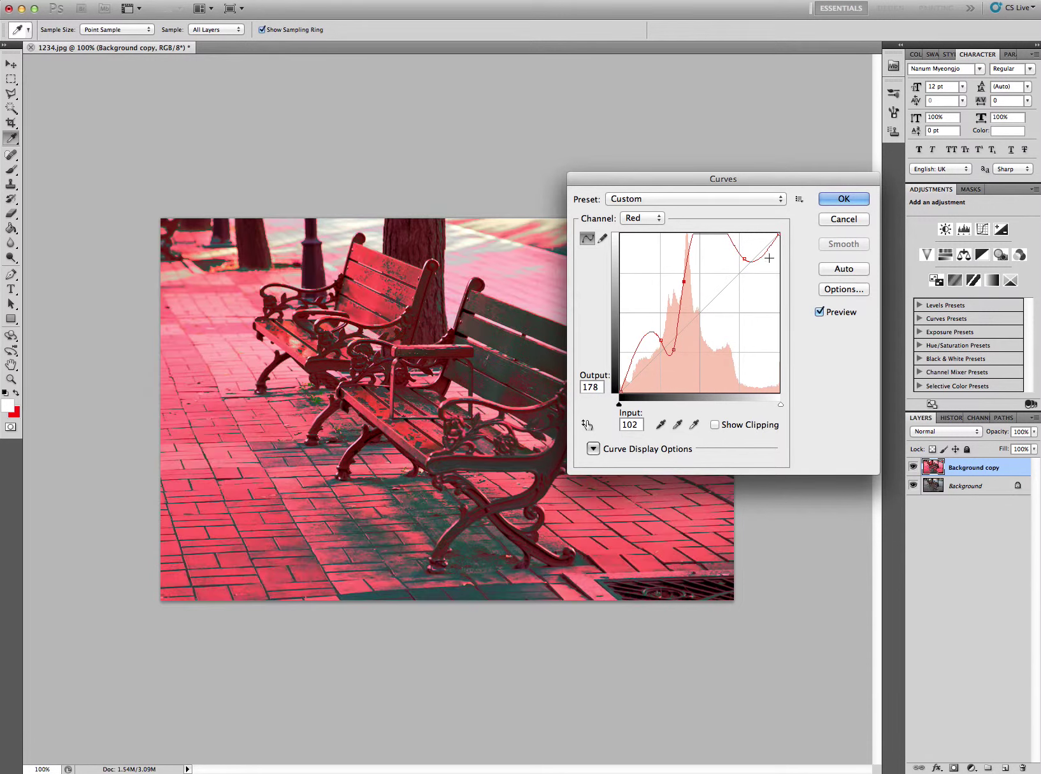
left_click(841, 221)
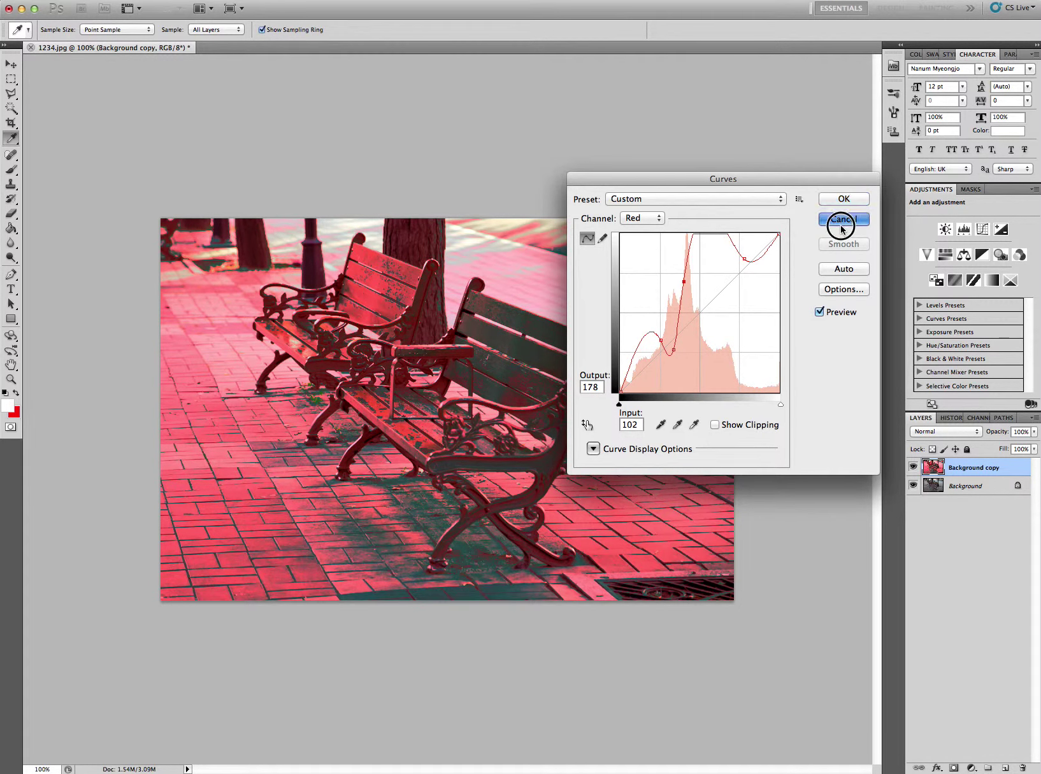
- Open Curves for the duplicate layer and shape the Red channel into an S-curve with points at input 187, output 215 and input 77, output 60
key("super+m")
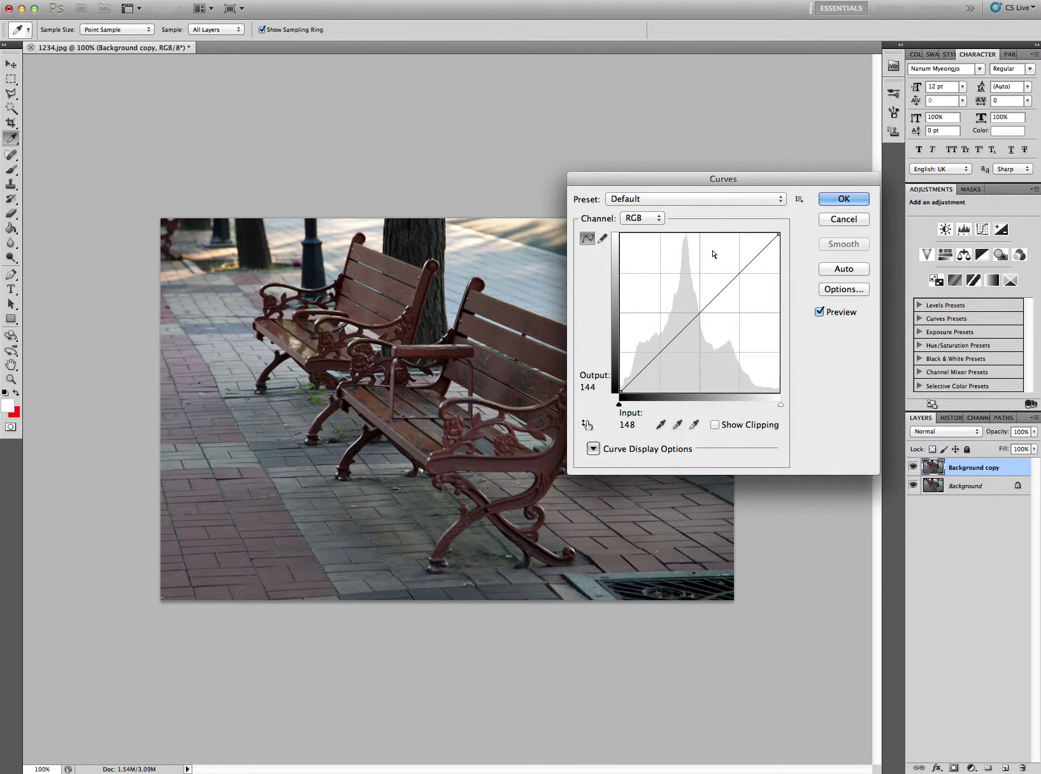
left_click(666, 218)
left_click(664, 230)
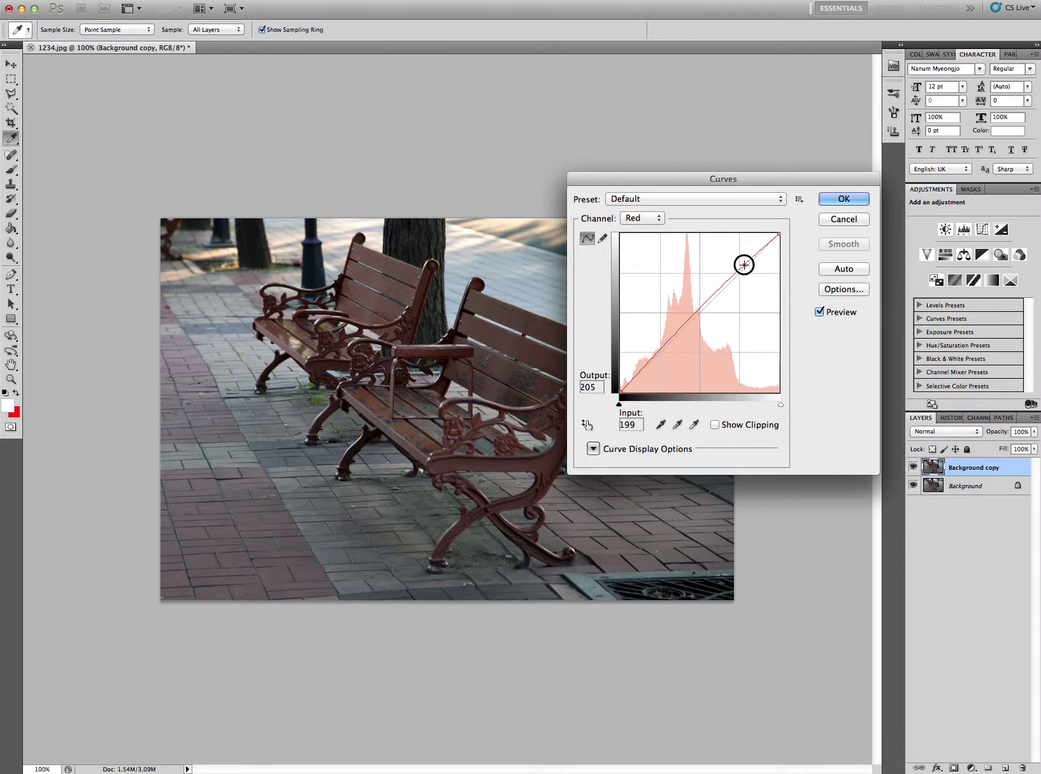
left_click_drag(742, 269, 737, 258)
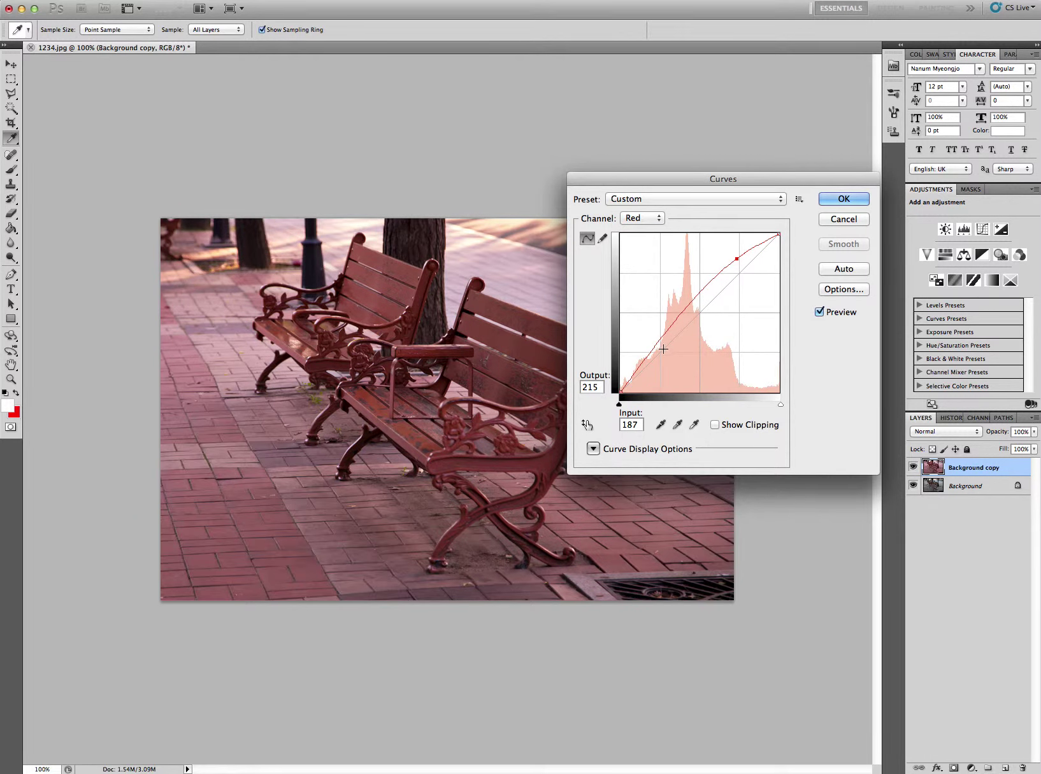
left_click_drag(662, 344, 668, 354)
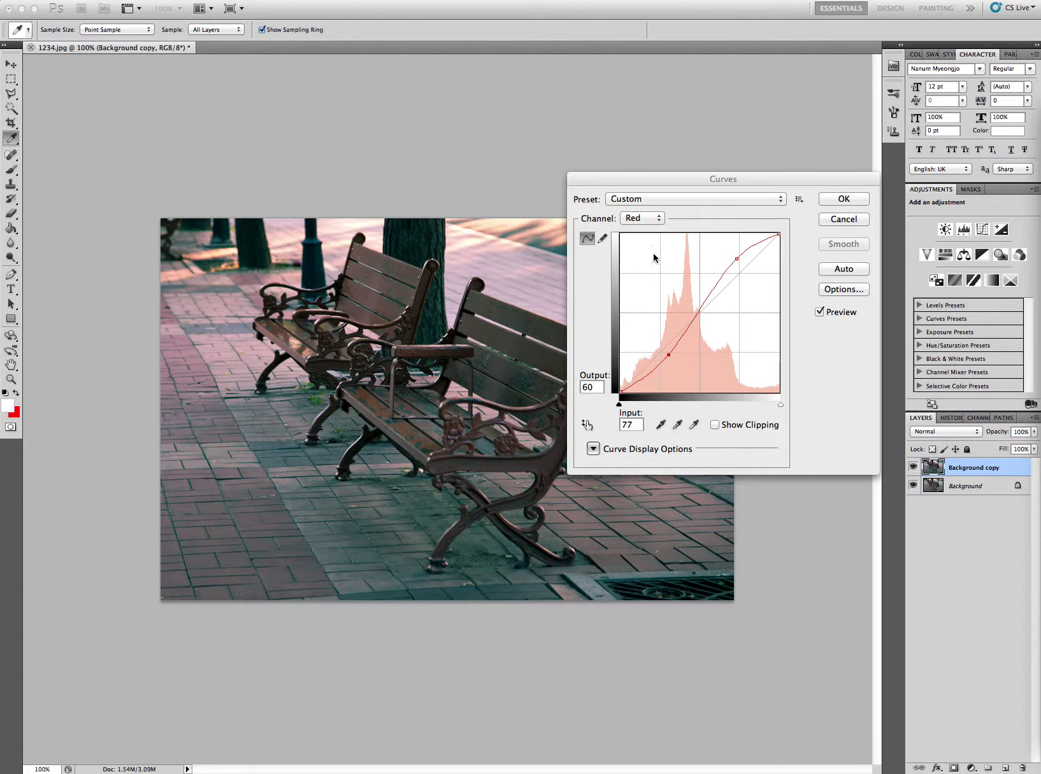
- Raise the Green channel curve slightly with a highlight point at input 214, output 220
left_click(649, 227)
left_click(650, 230)
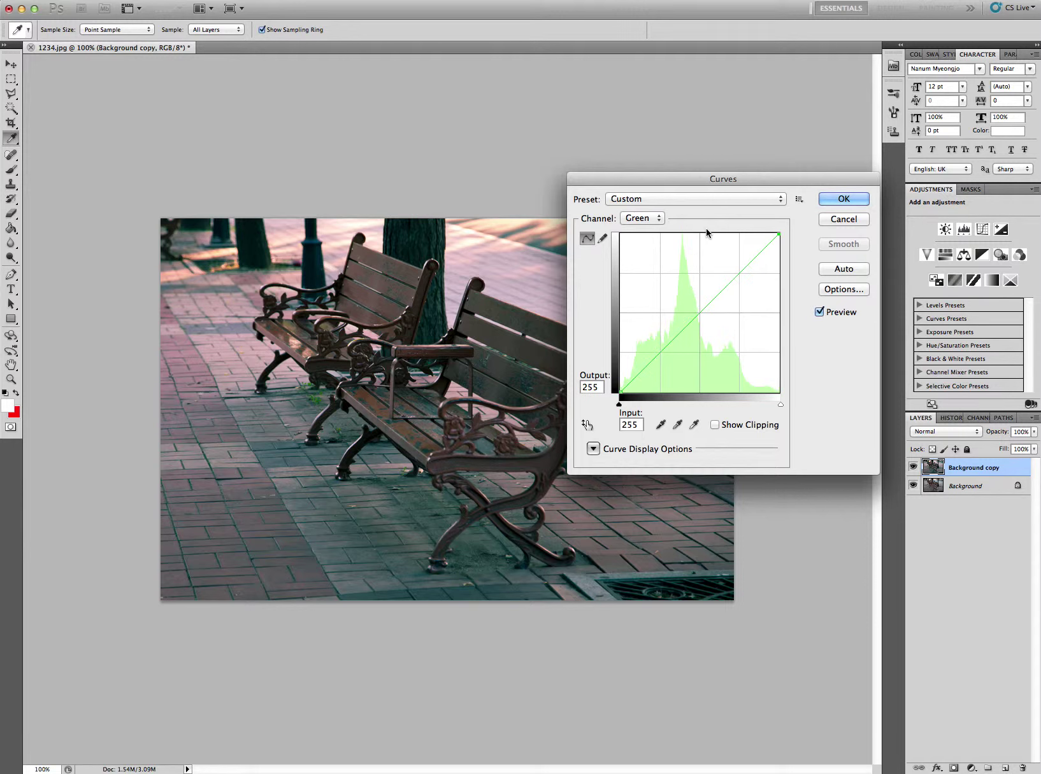
left_click(749, 252)
left_click_drag(751, 253, 753, 255)
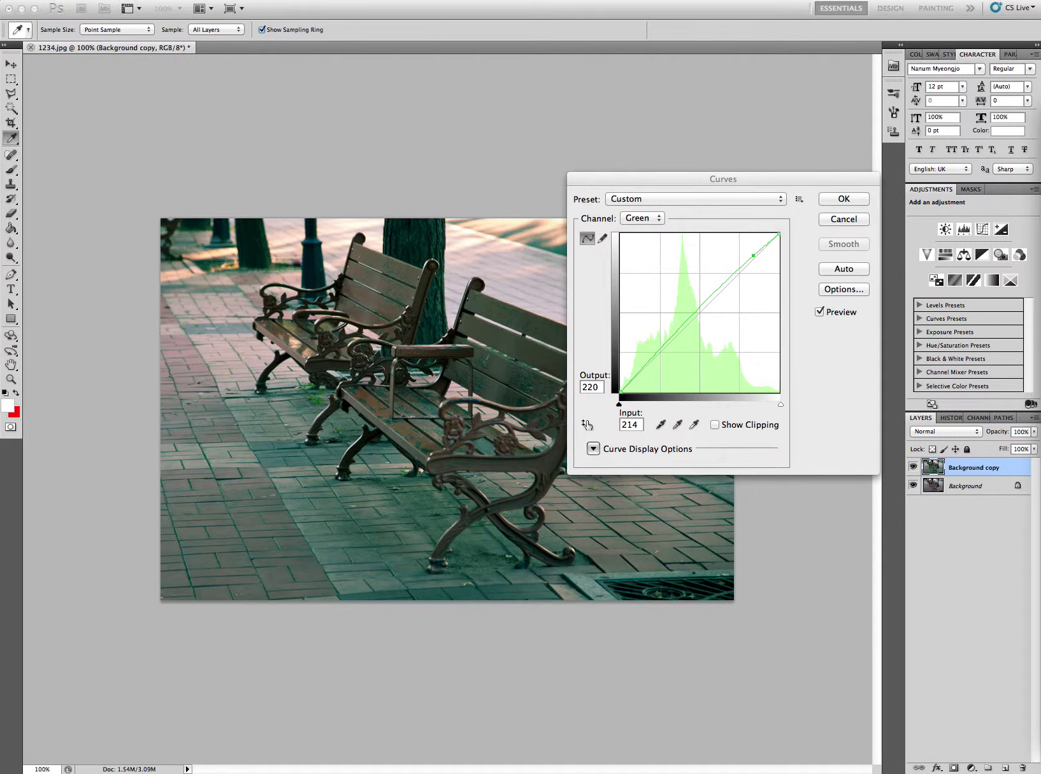
- Flatten the Blue channel curve by setting the black point's output to 36 and the white point's output to 208
left_click(656, 220)
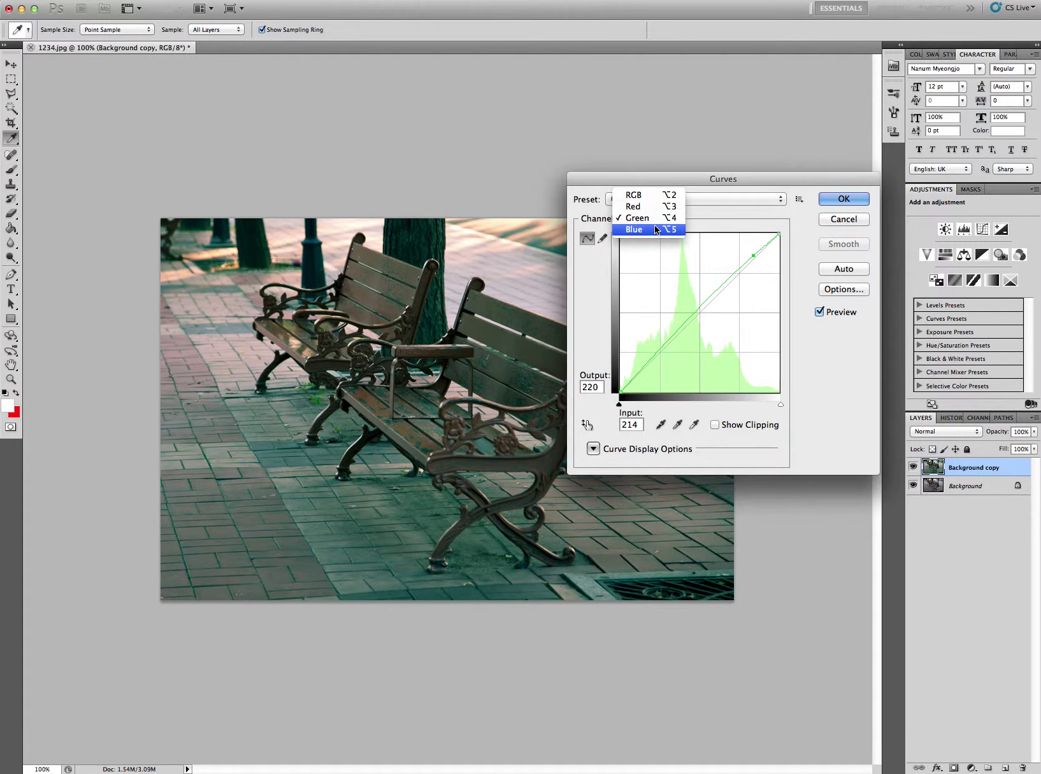
left_click(656, 231)
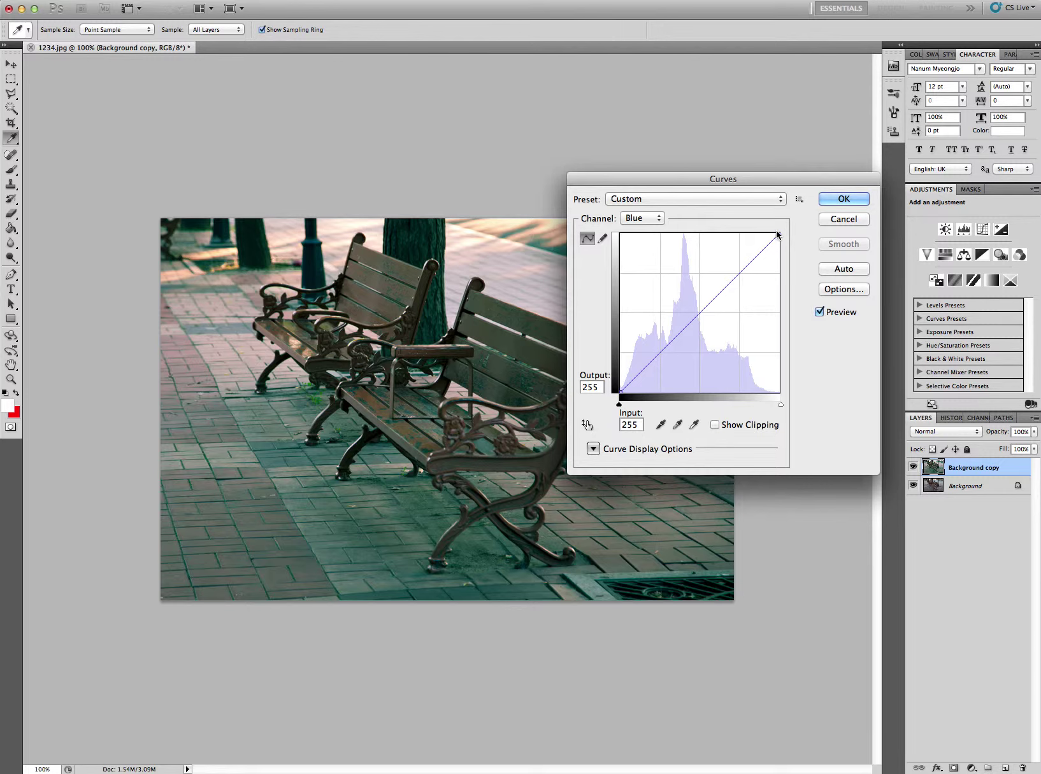
left_click(620, 390)
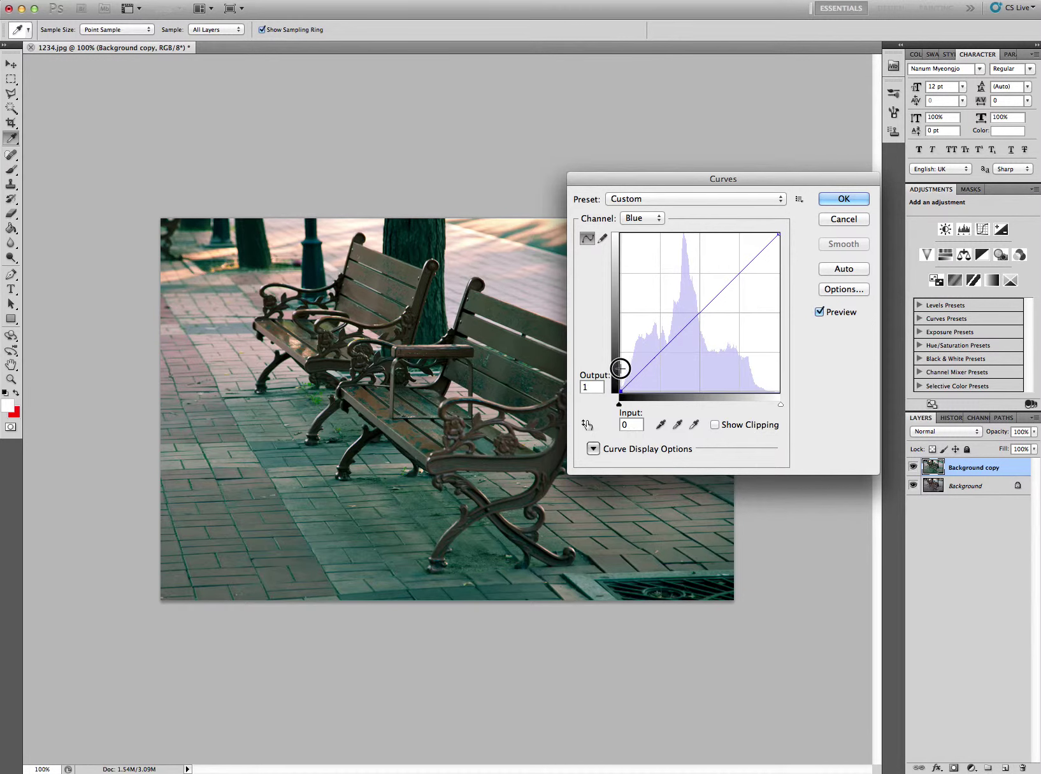
mouse_move(621, 368)
left_mouse_down()
mouse_move(620, 333)
mouse_move(732, 379)
mouse_move(664, 340)
mouse_move(766, 357)
mouse_move(620, 375)
mouse_move(615, 326)
mouse_move(617, 377)
mouse_move(619, 367)
left_mouse_up()
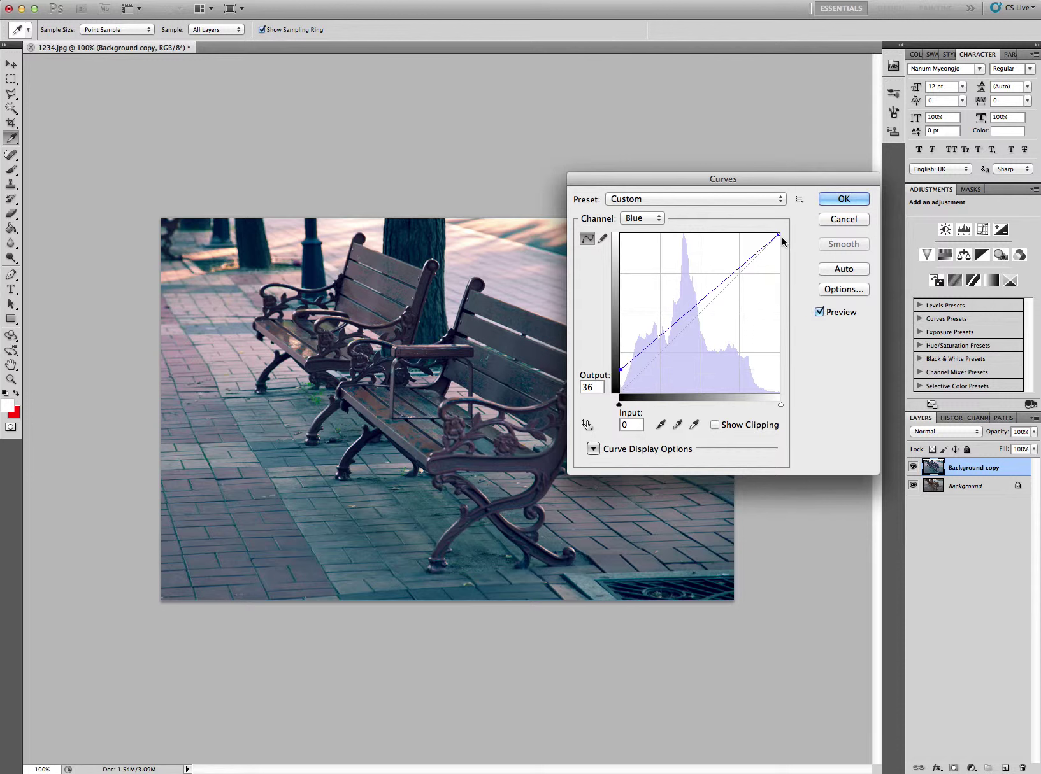
left_click_drag(780, 236, 819, 265)
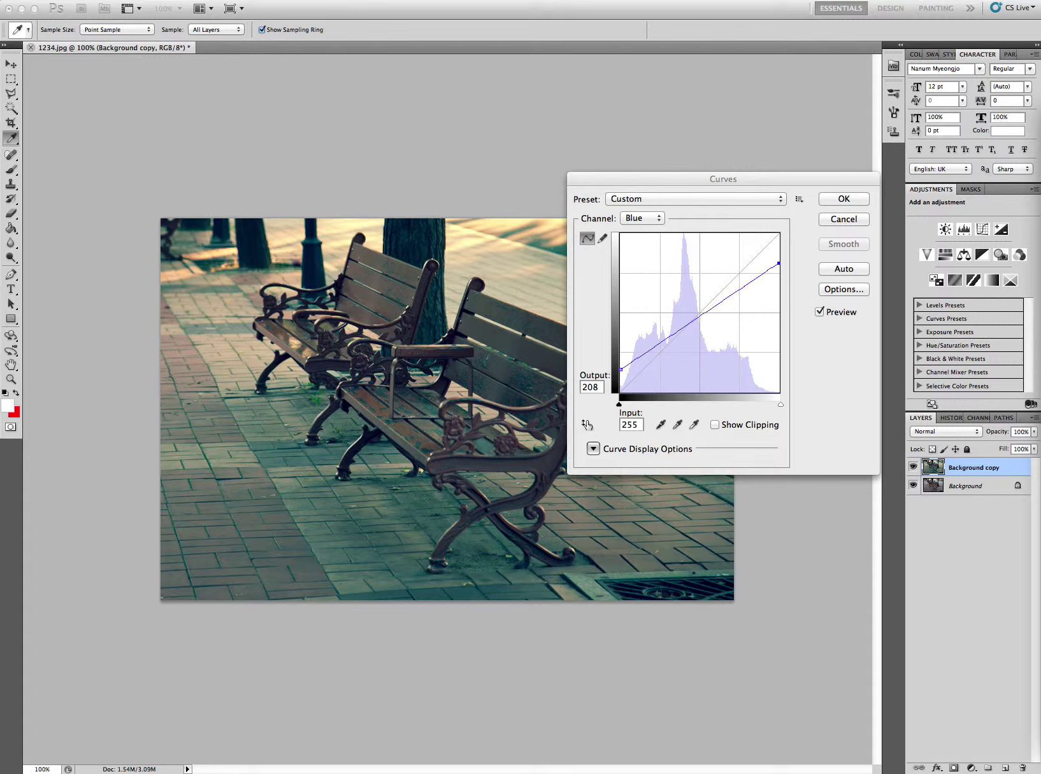
- Raise the black point of the composite RGB curve to output 26 and apply the Curves adjustment
left_click(656, 219)
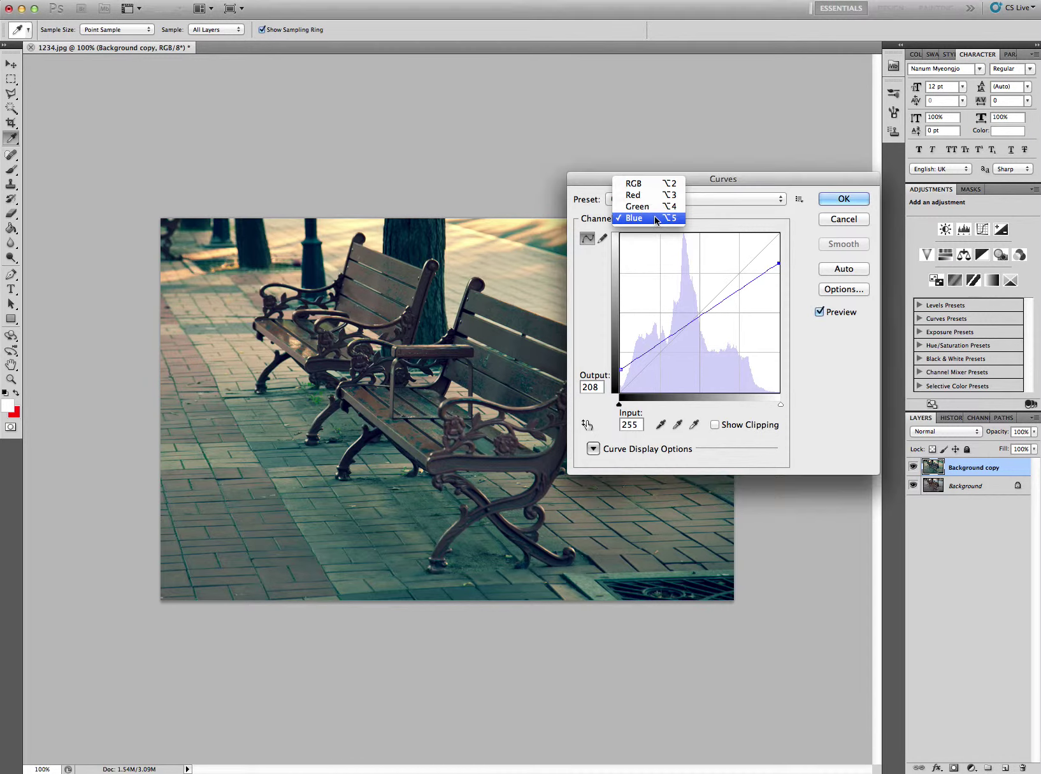
left_click(656, 187)
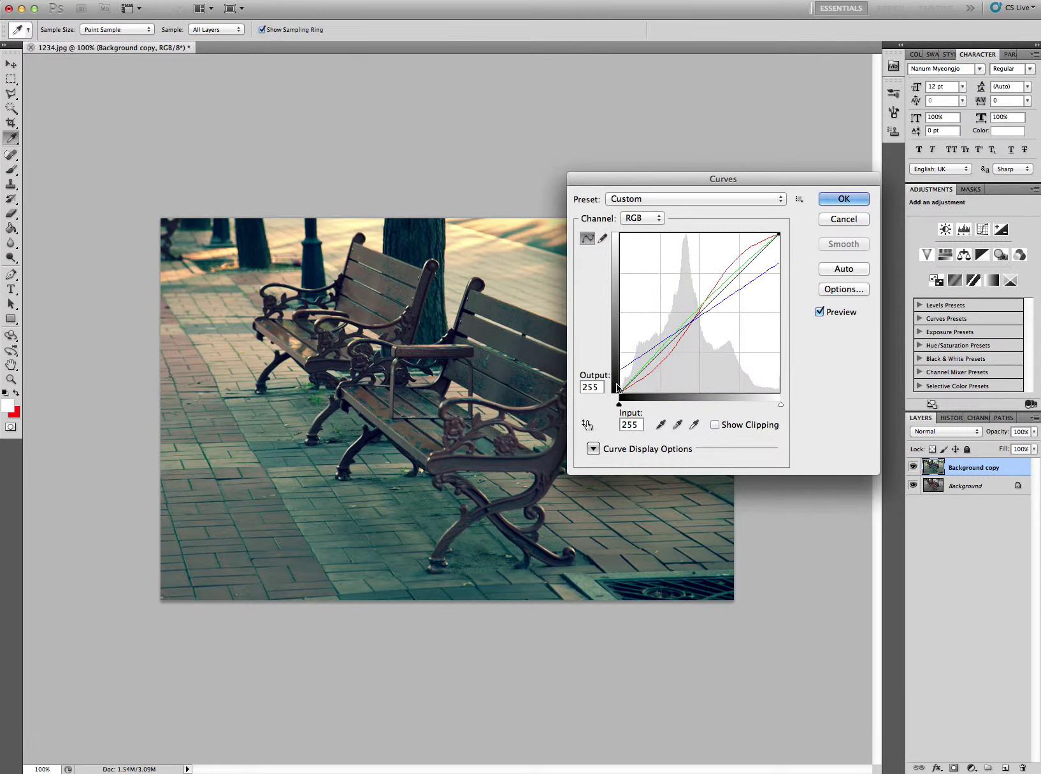
mouse_move(620, 391)
left_mouse_down()
mouse_move(614, 302)
mouse_move(606, 374)
left_mouse_up()
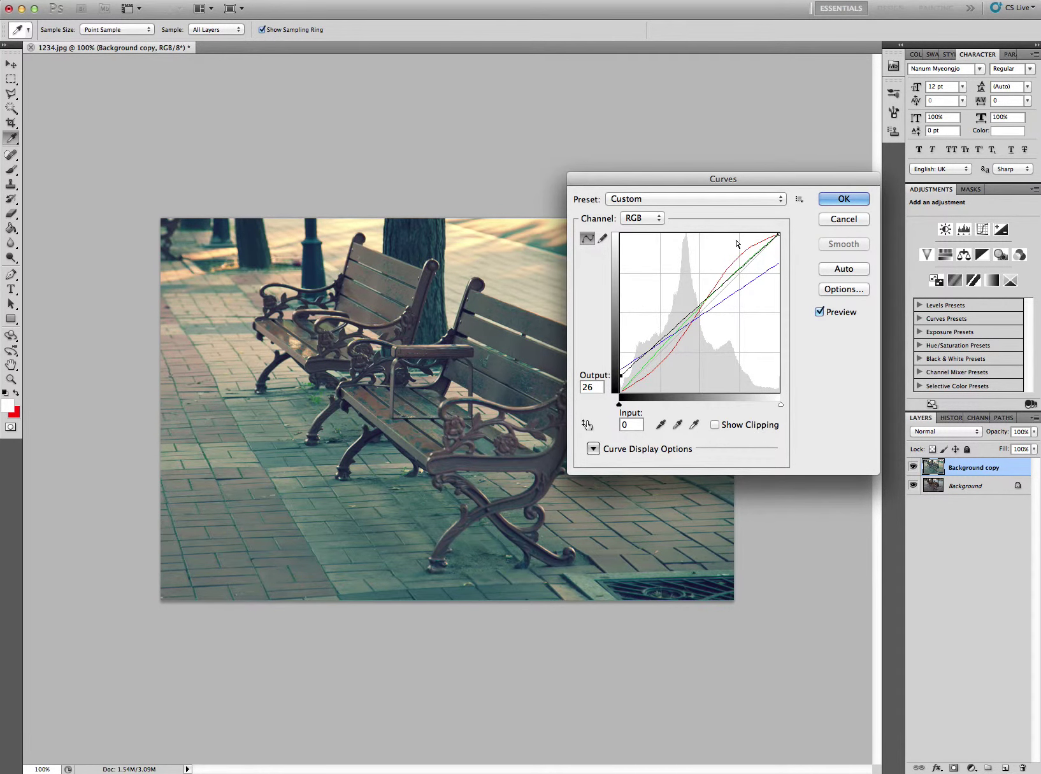
left_click(843, 199)
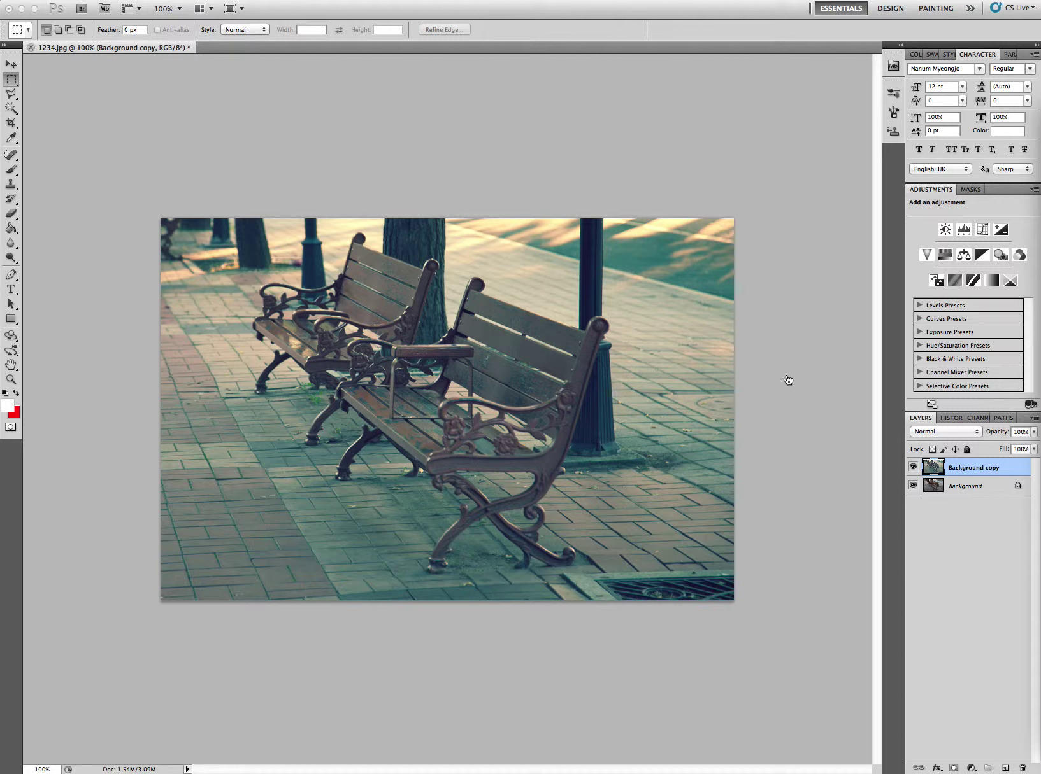
- Try lowering the Background copy layer's opacity to 20%
left_click(1023, 431)
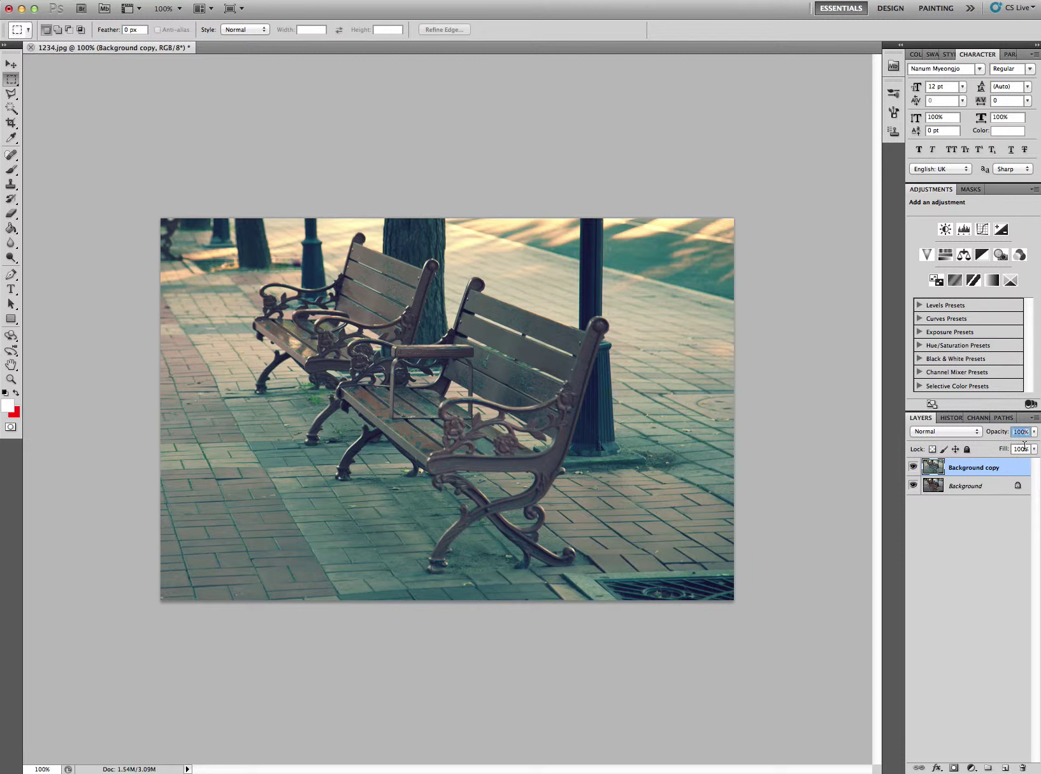
type("20")
key("Return")
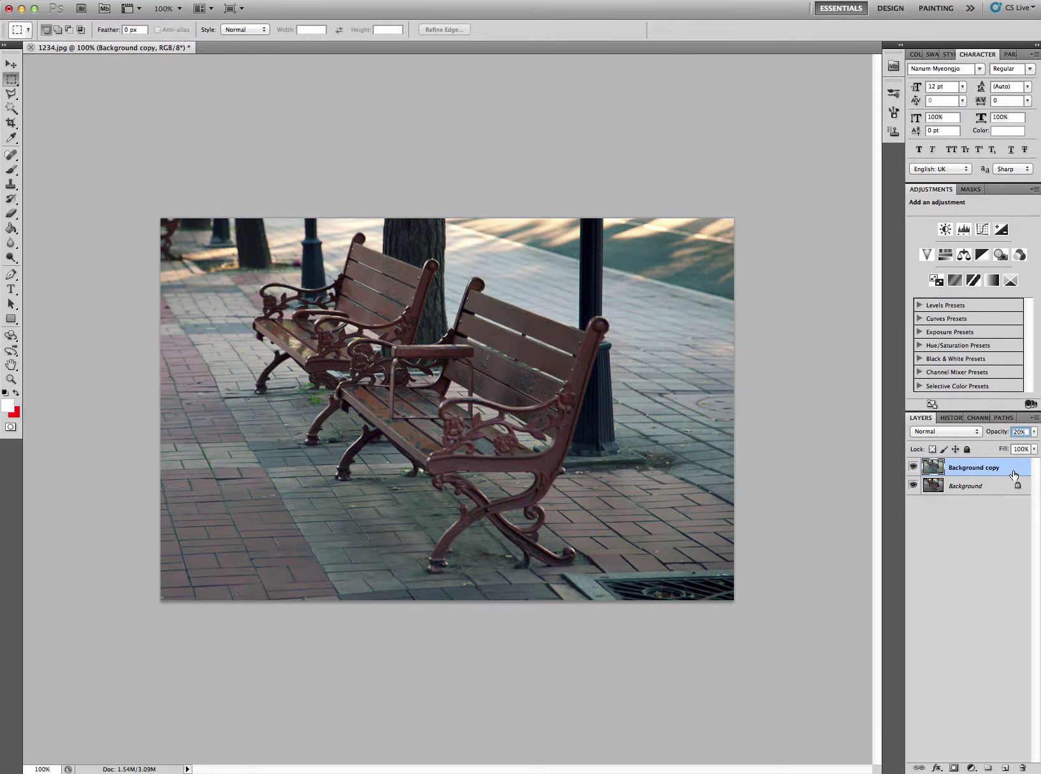
left_click(993, 486)
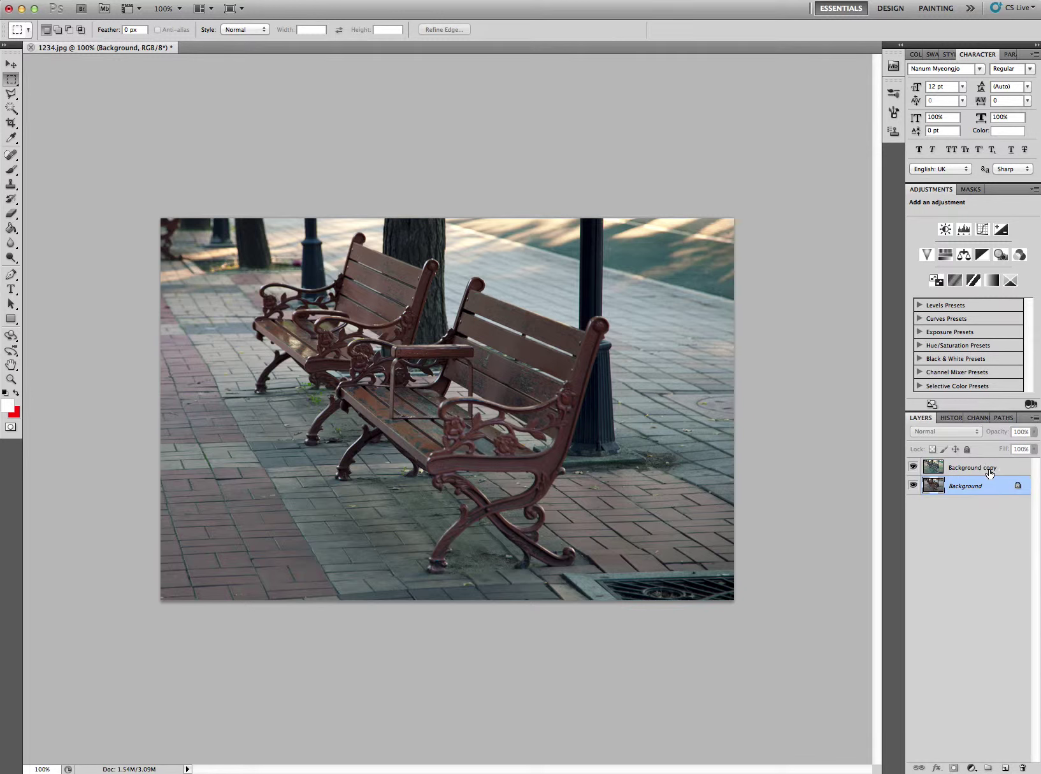
- Select the Background copy layer and set its opacity to 88%
left_click(991, 470)
left_click(1019, 432)
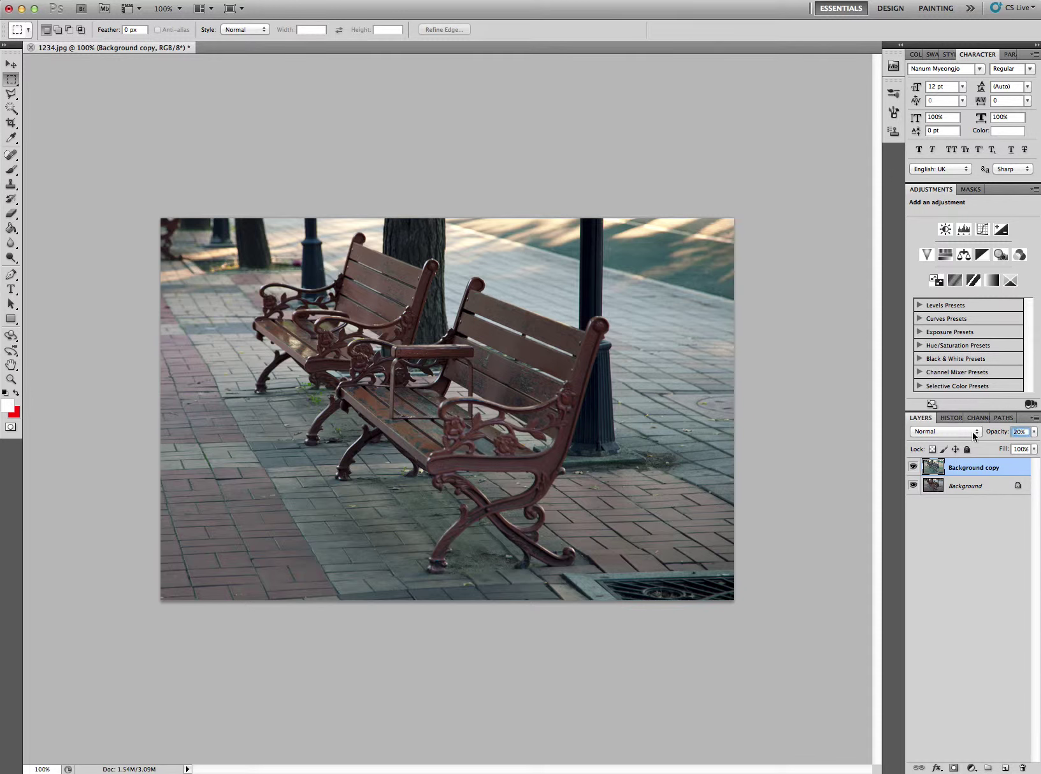
type("0")
key("Return")
type("80")
key("Return")
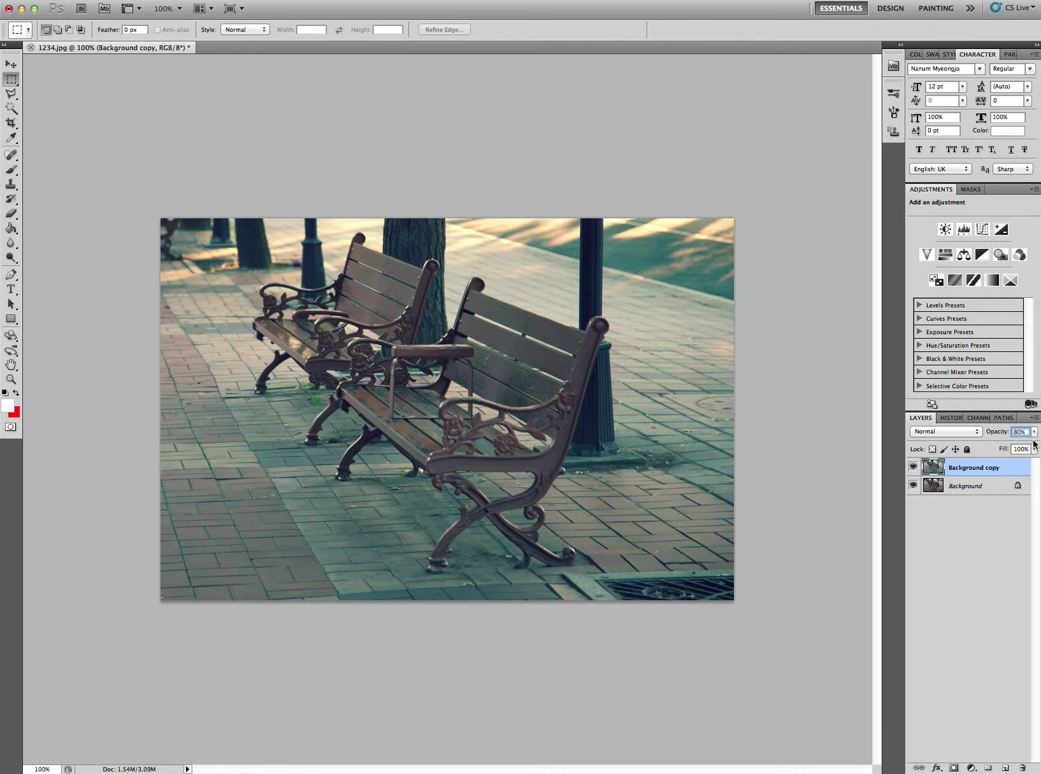
type("88")
key("Return")
left_click(979, 486)
left_click(976, 469)
key("super+Tab")
left_click(964, 488)
left_click(963, 471)
left_click(963, 484)
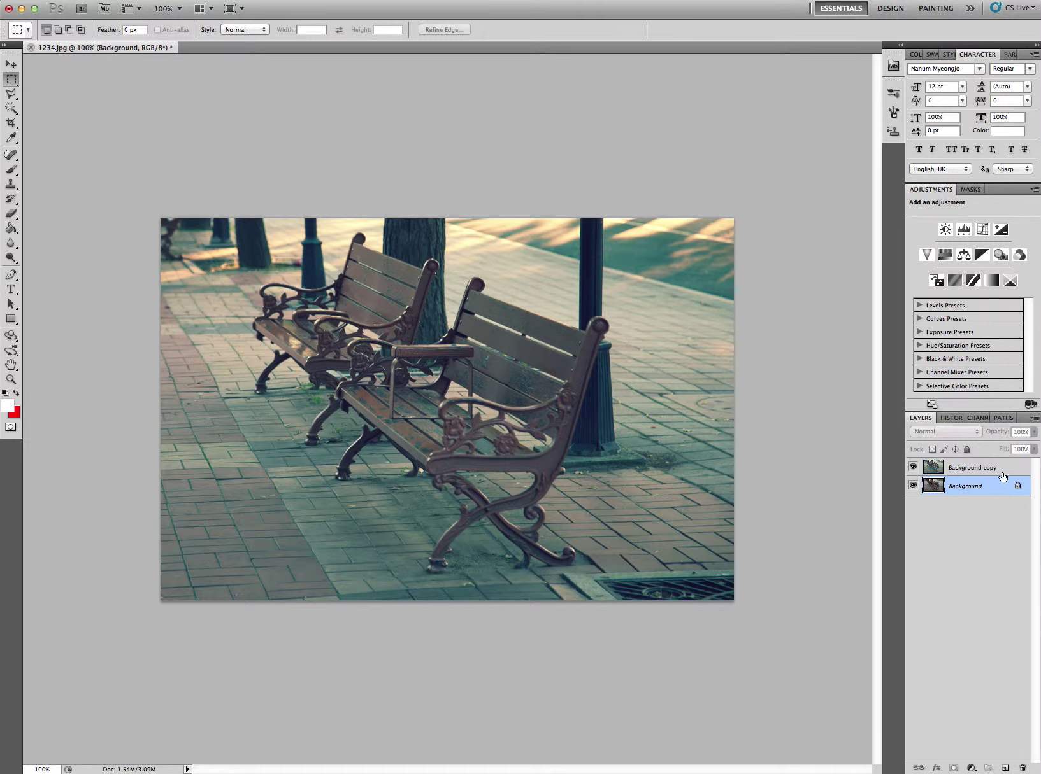
left_click(1023, 433)
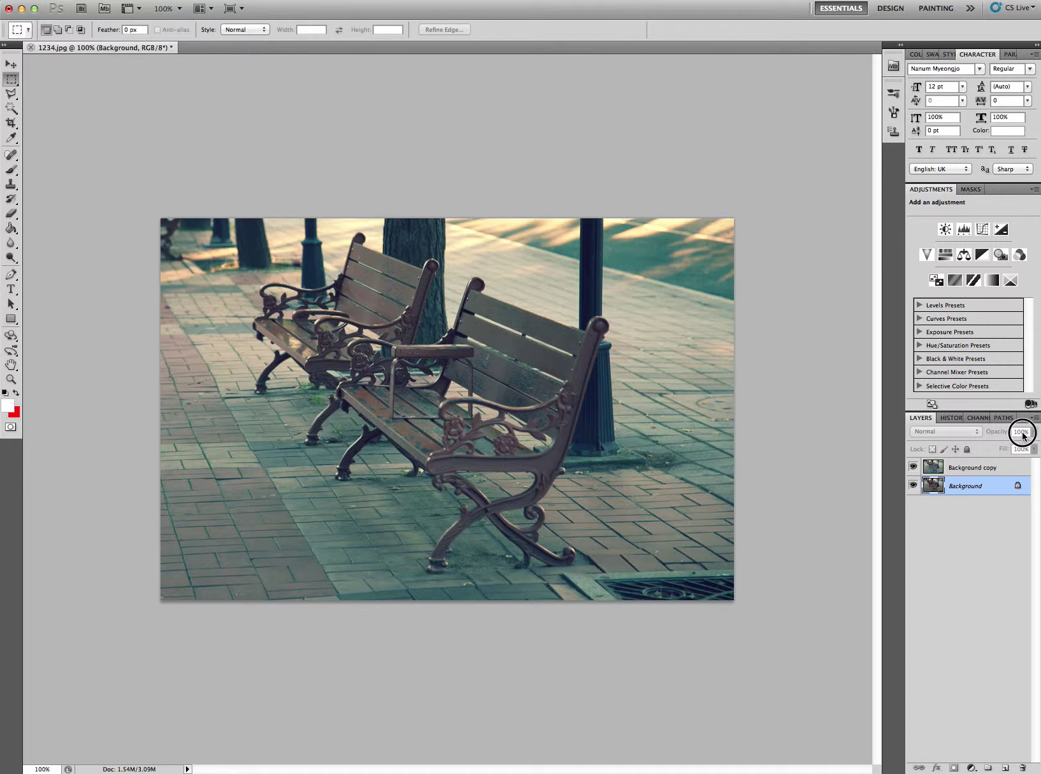
- Select both the Background copy and Background layers and merge them into a single layer
left_click(1002, 473)
left_click_drag(1032, 432, 1017, 440)
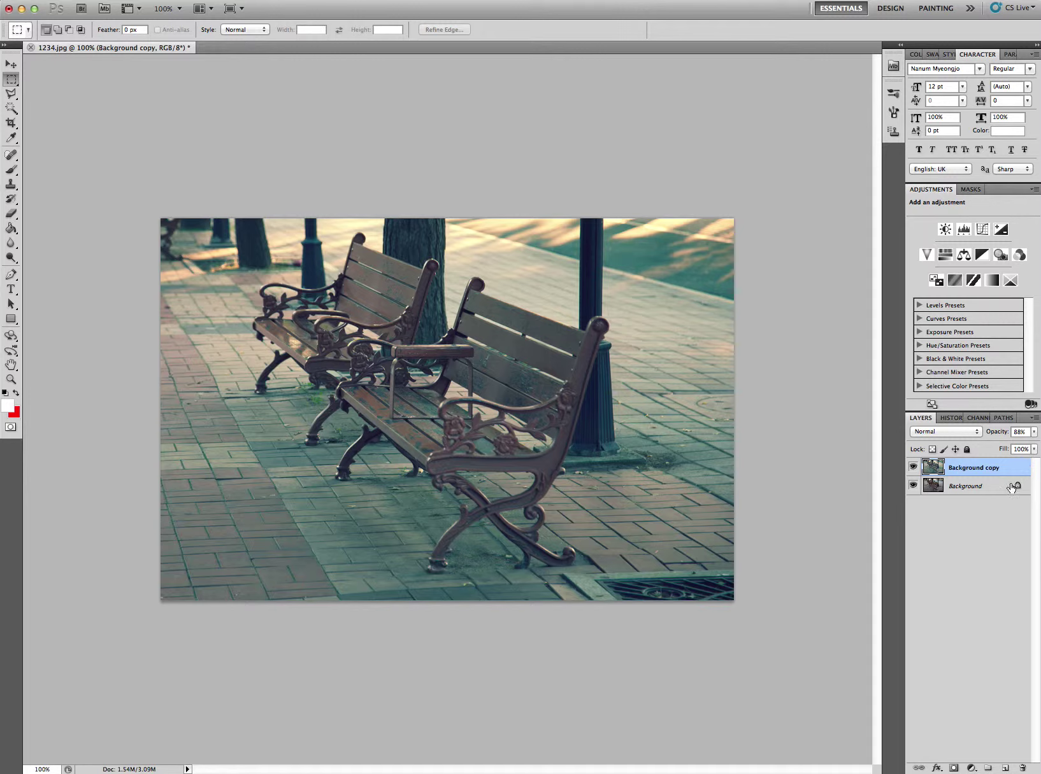
left_click(962, 494, "shift")
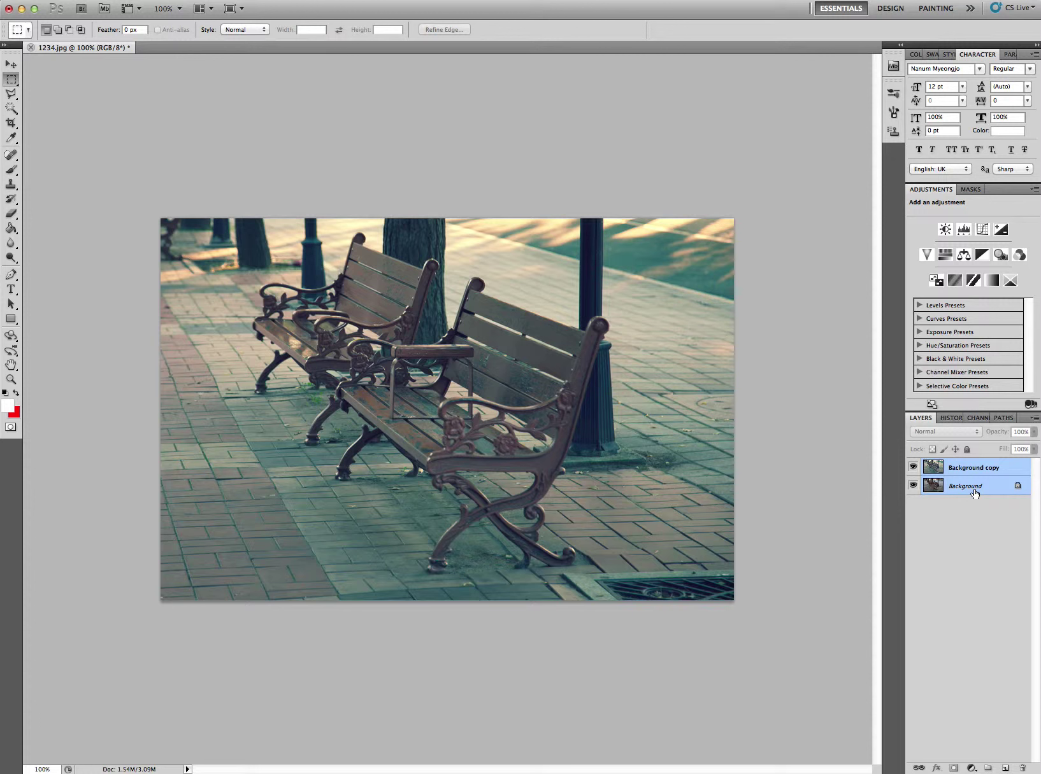
right_click(974, 494)
left_click(948, 521)
right_click(928, 485)
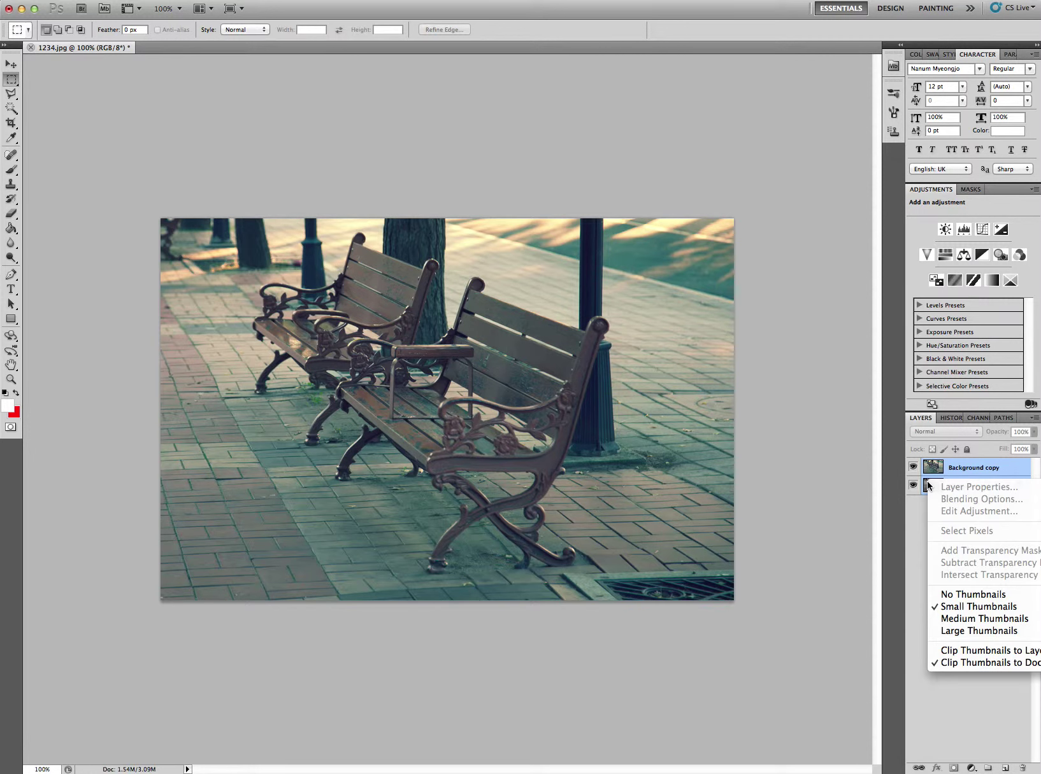
left_click(983, 604)
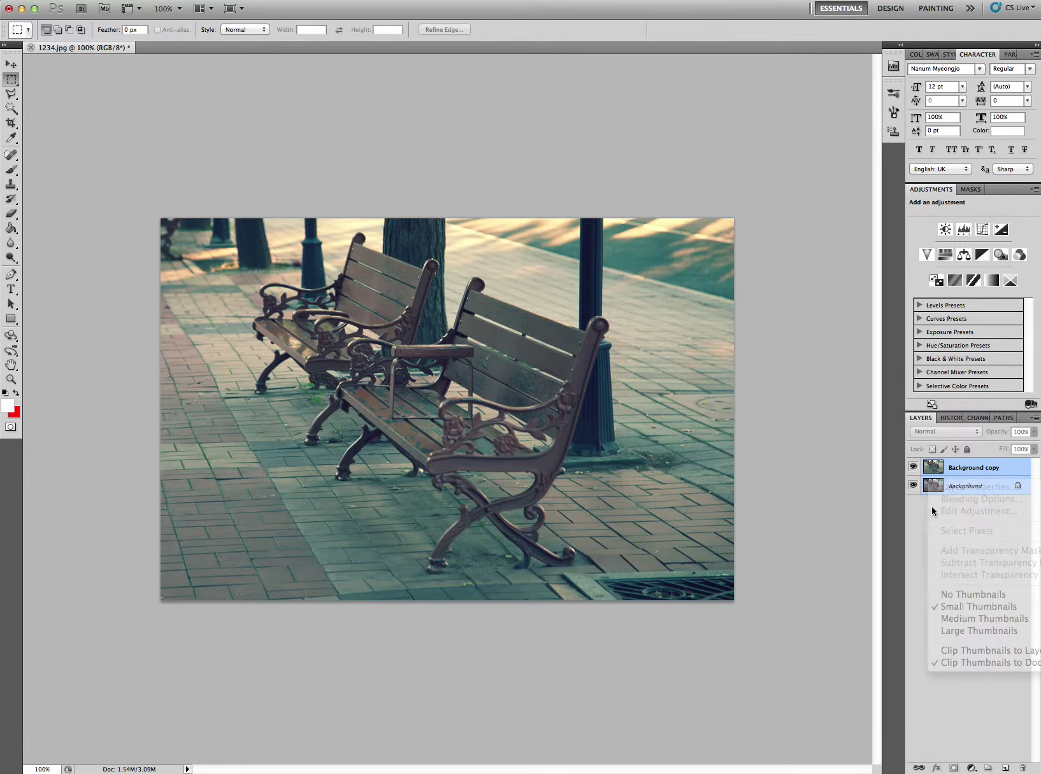
right_click(954, 474)
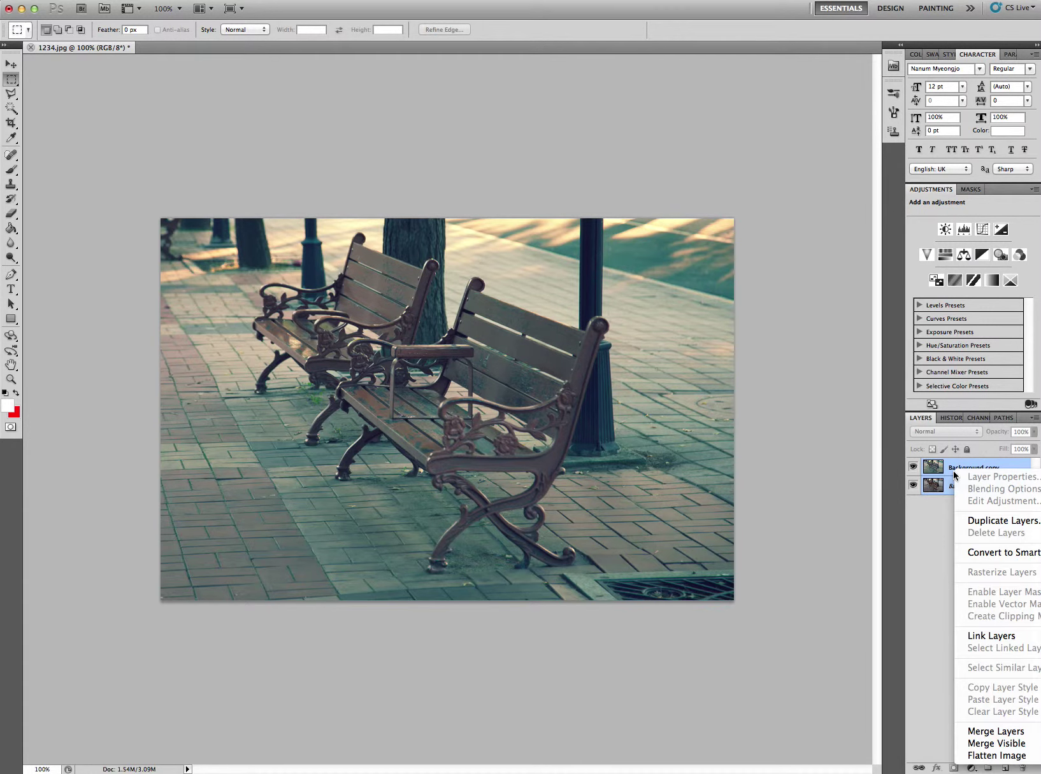
left_click(1017, 739)
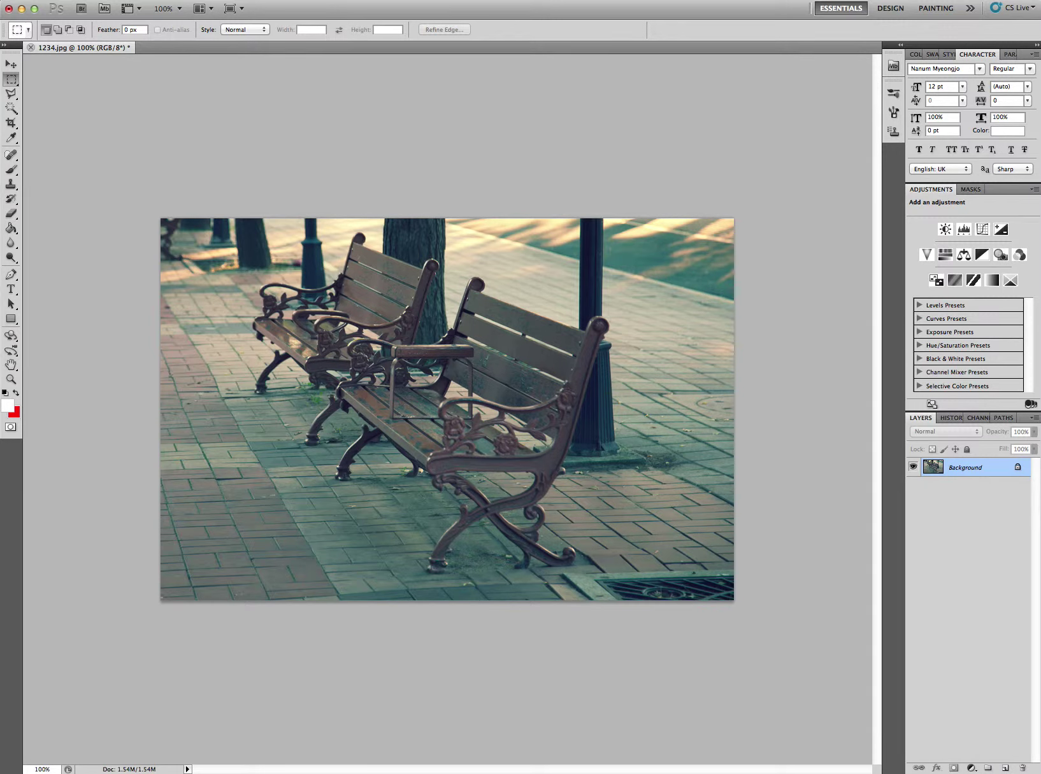
- Switch to Preview, place the original 1234.jpg beside the edited photo to compare the colours, and close the original
left_click(838, 566)
key("super+Tab")
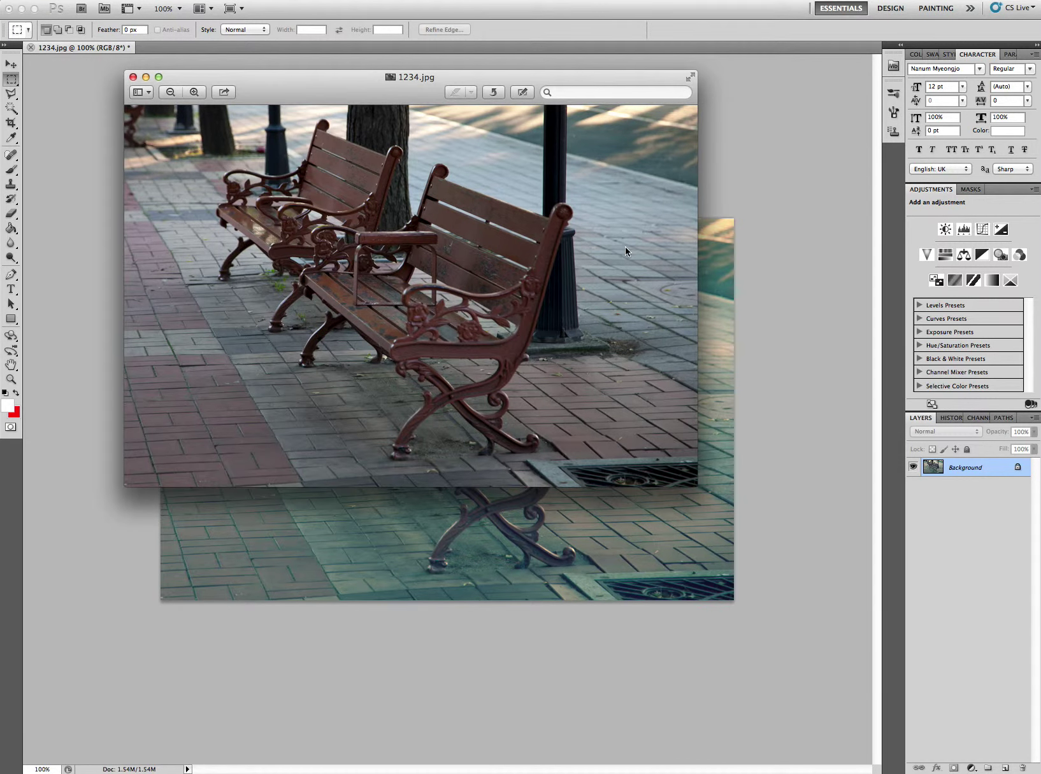
left_click_drag(443, 82, 756, 119)
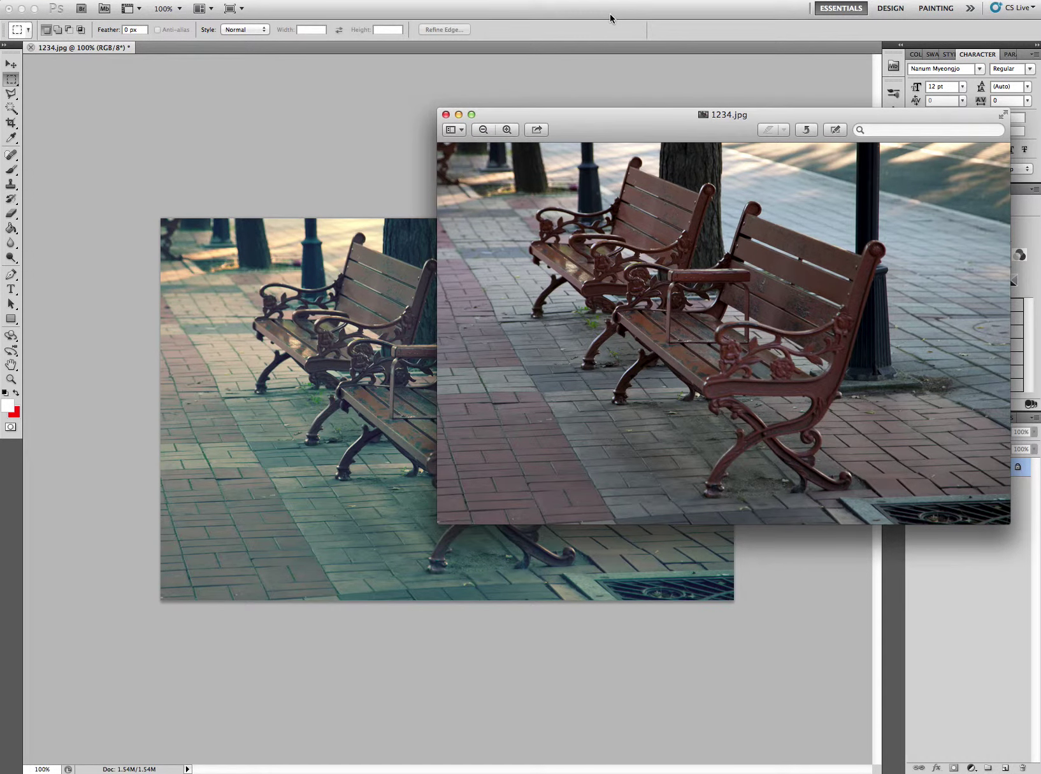
left_click(609, 18)
left_click_drag(623, 7, 471, 2)
left_click_drag(924, 122, 751, 216)
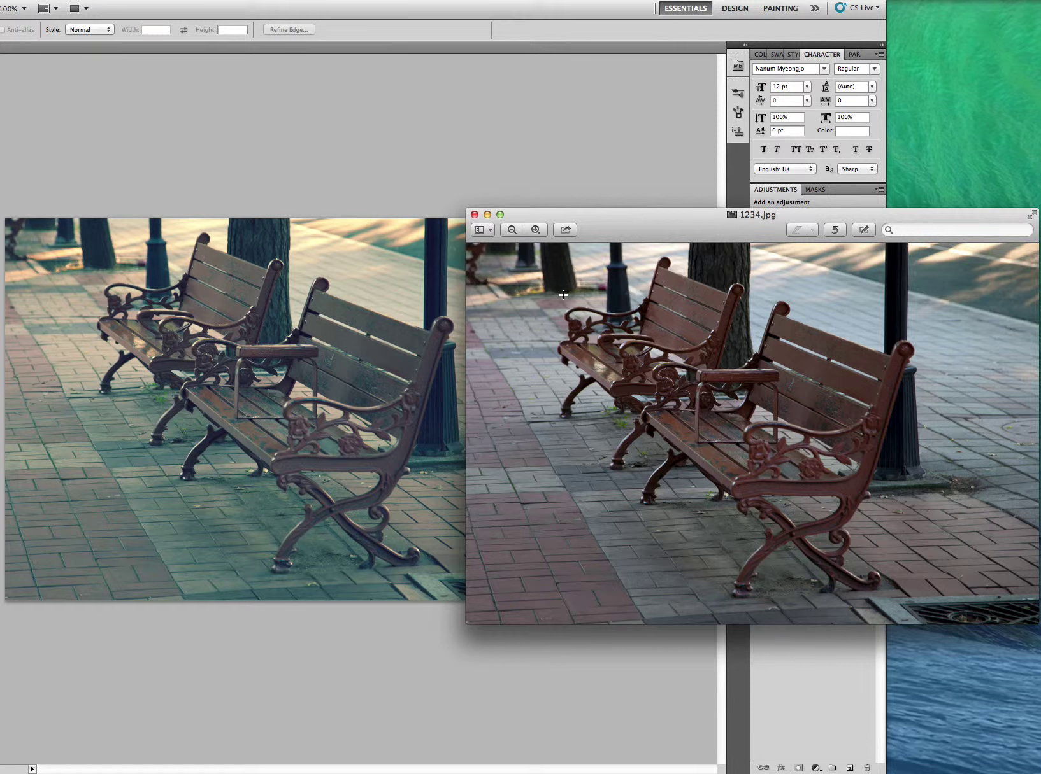
left_click(475, 216)
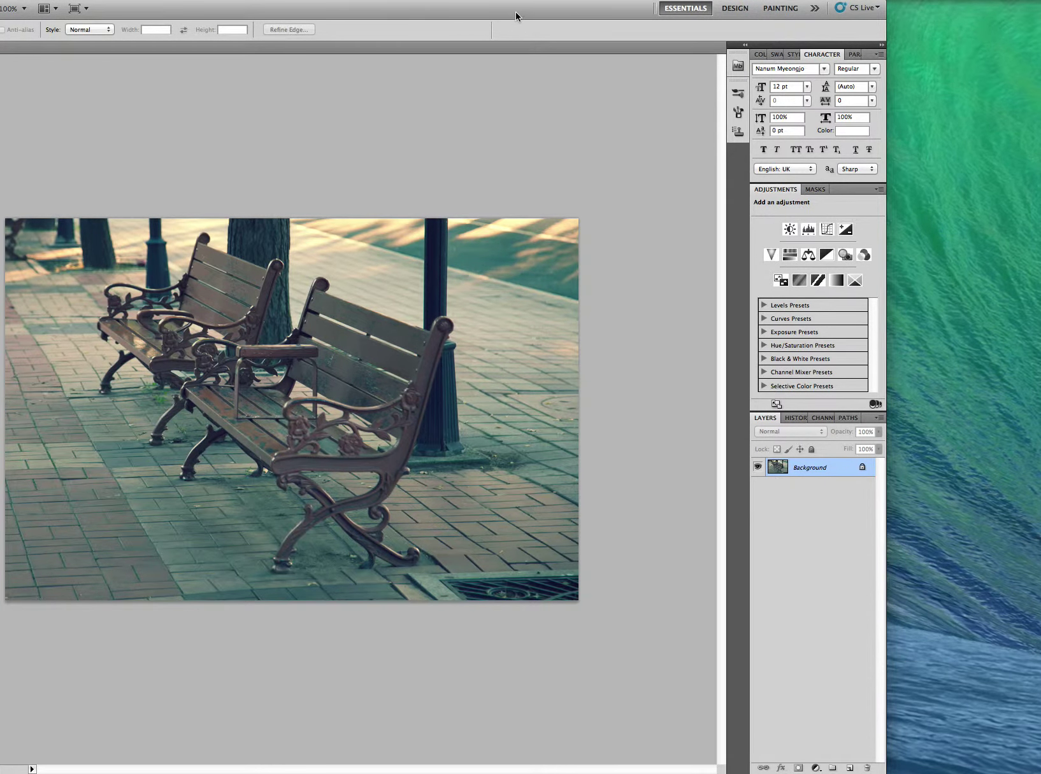